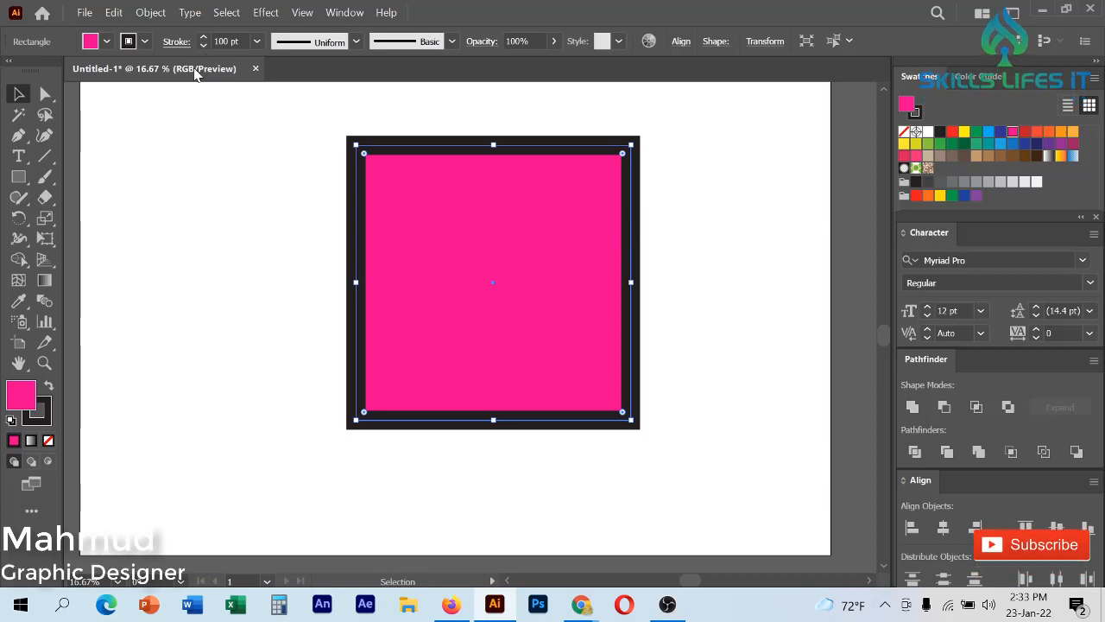
Step: Try a range of swatch colours on the selected square's stroke, including orange-red, teal, green and navy, and finish with bright yellow
click(146, 43)
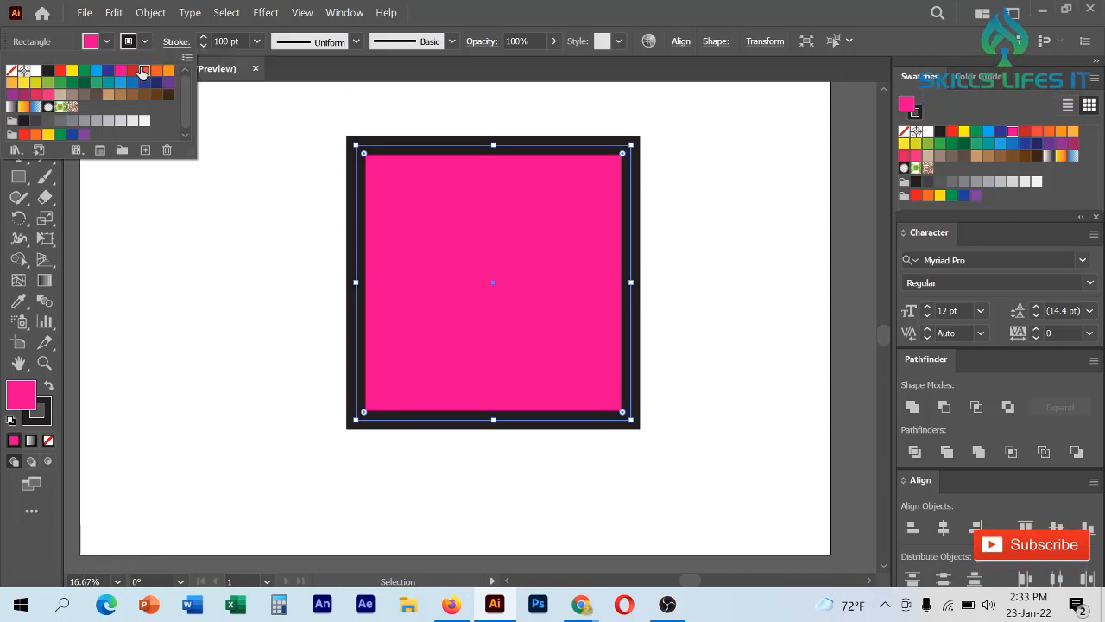
click(144, 70)
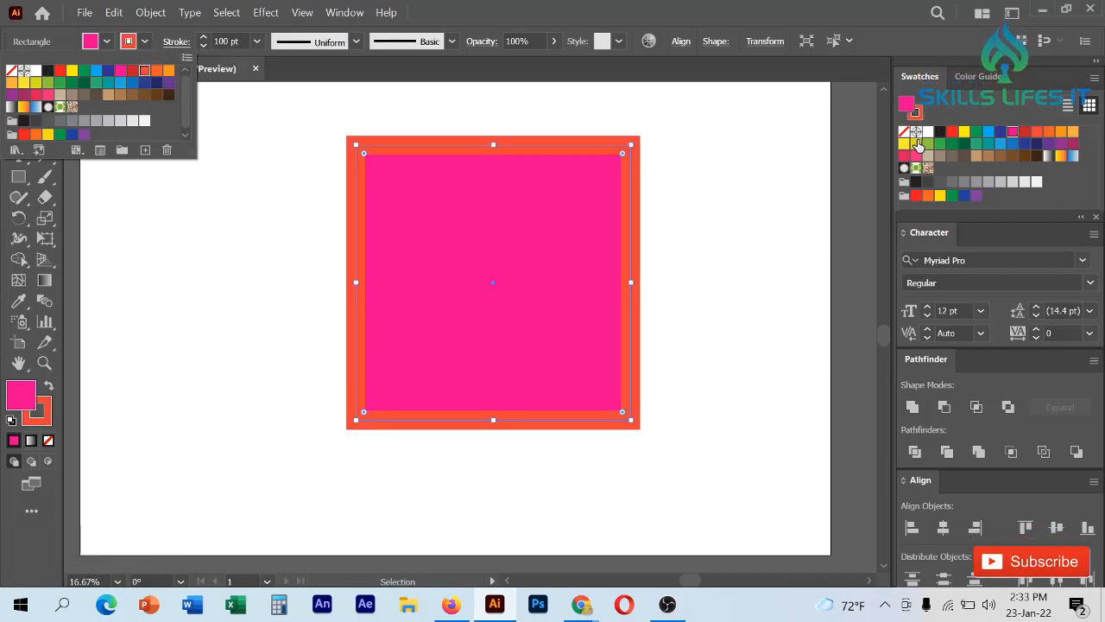
click(96, 83)
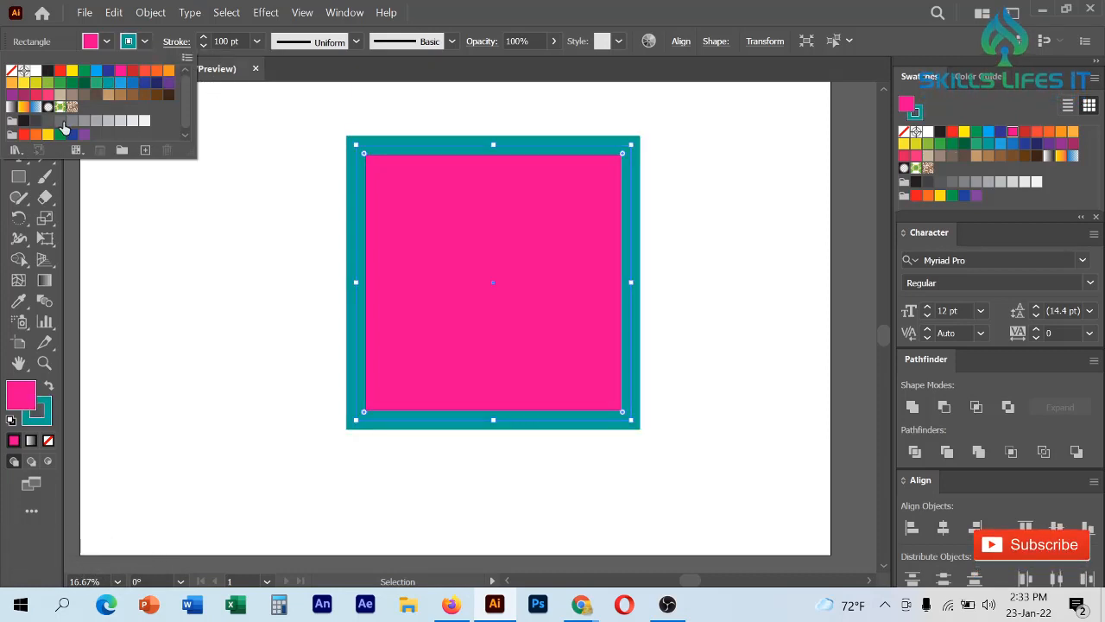
click(60, 121)
click(72, 95)
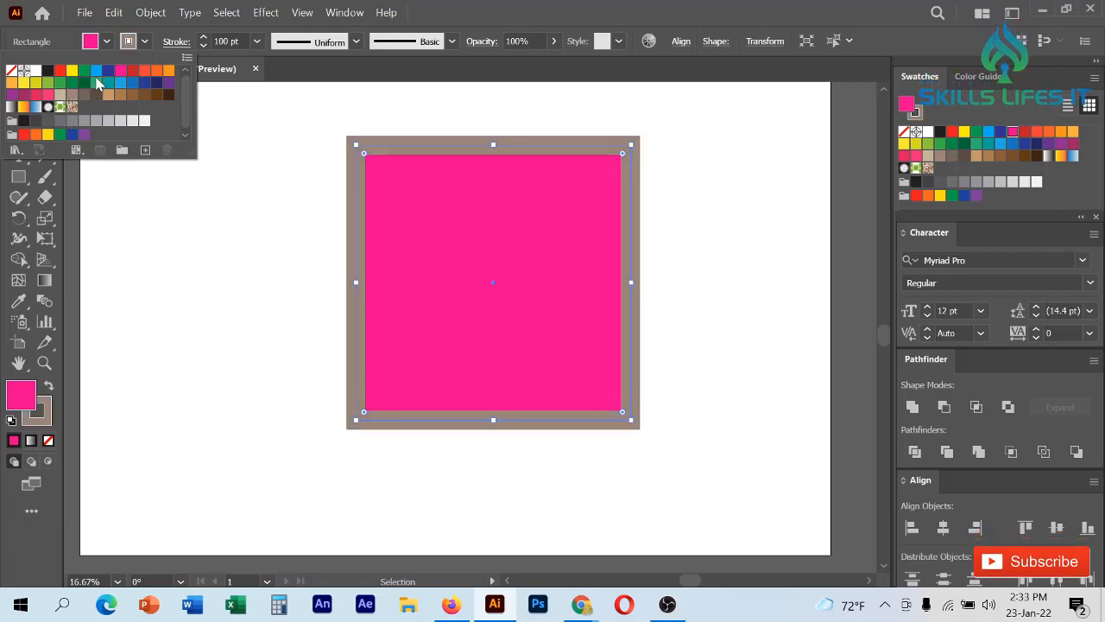
click(95, 83)
click(83, 83)
click(83, 71)
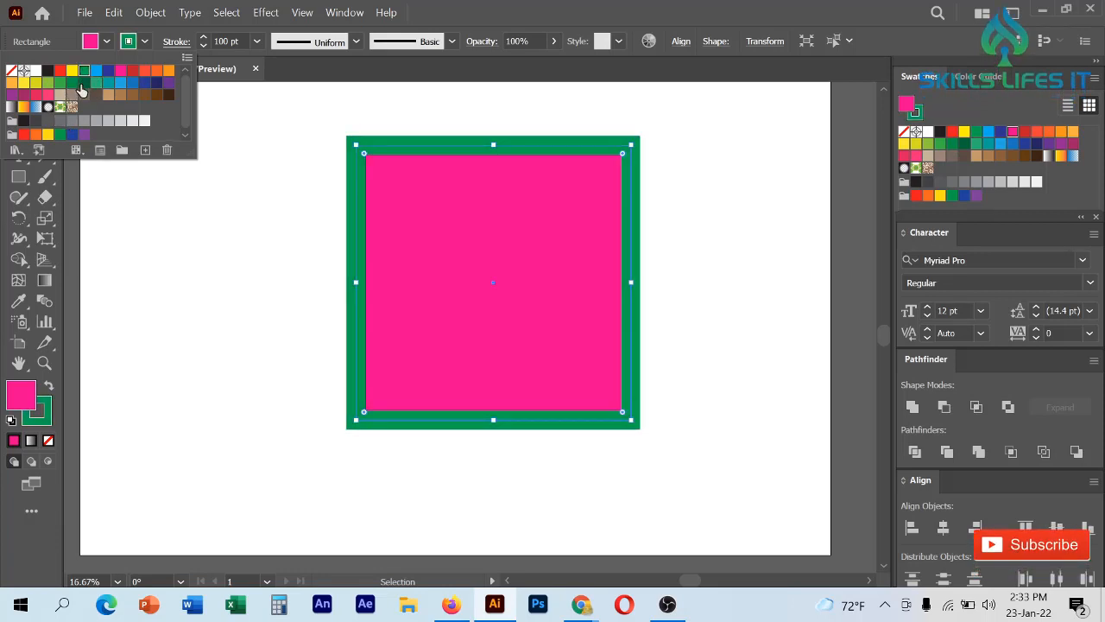
click(80, 86)
click(83, 76)
click(35, 84)
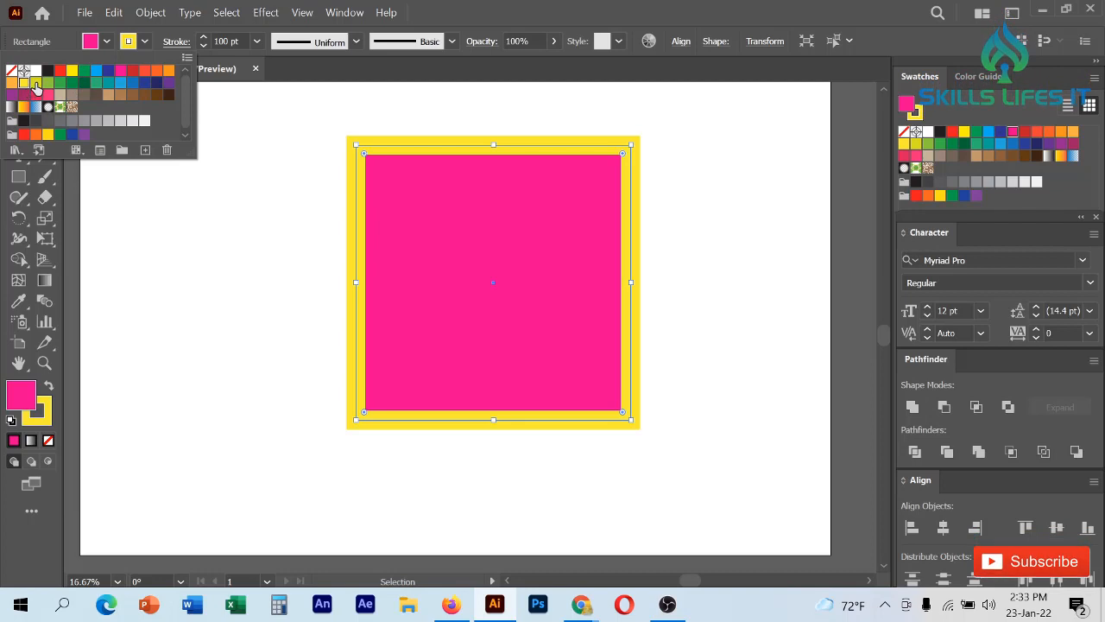
click(35, 84)
click(72, 83)
click(122, 84)
click(152, 83)
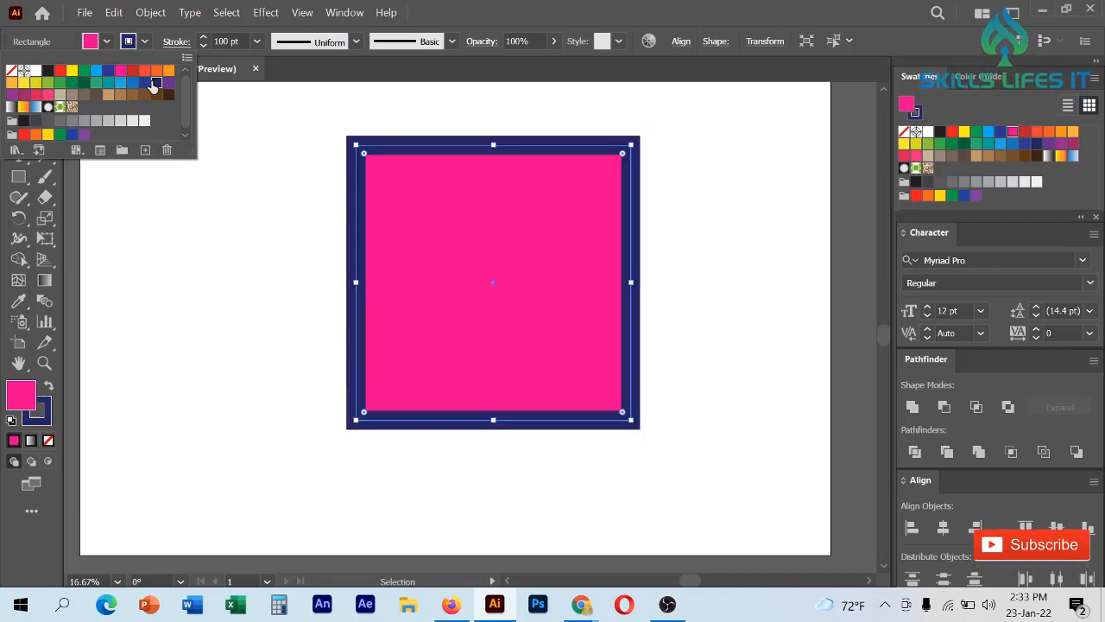
click(168, 83)
click(169, 70)
click(150, 84)
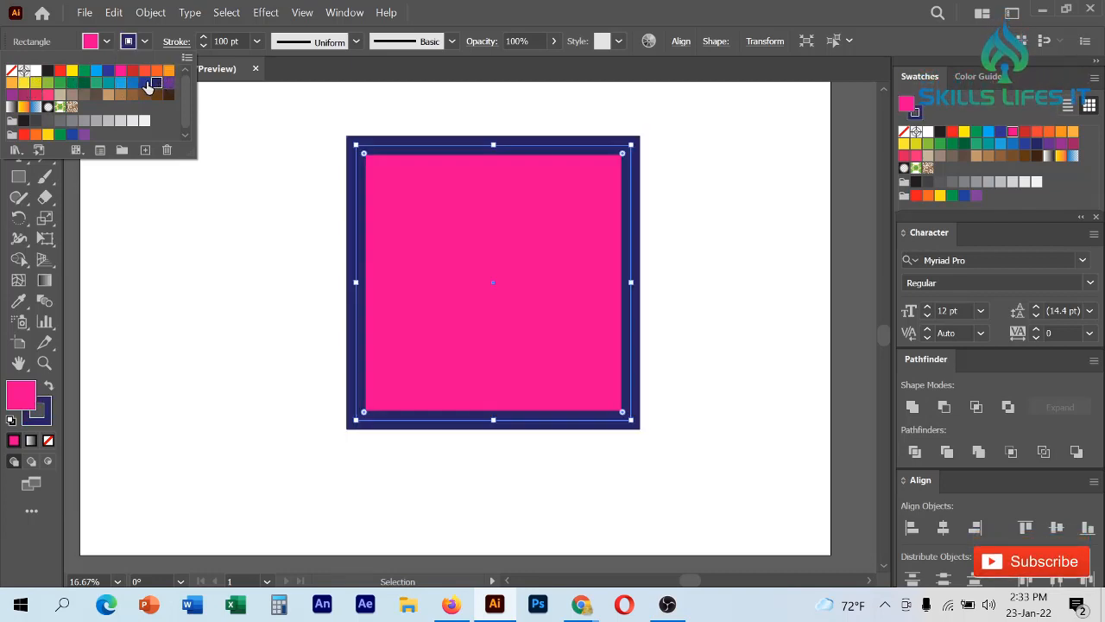
click(146, 83)
click(130, 71)
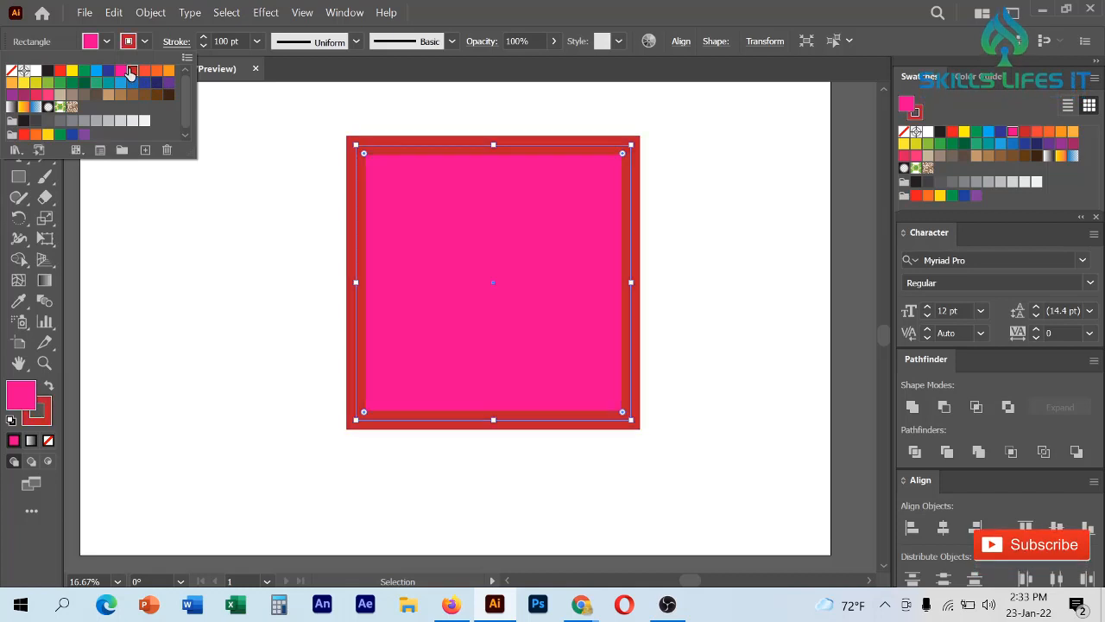
click(120, 71)
click(108, 71)
click(106, 84)
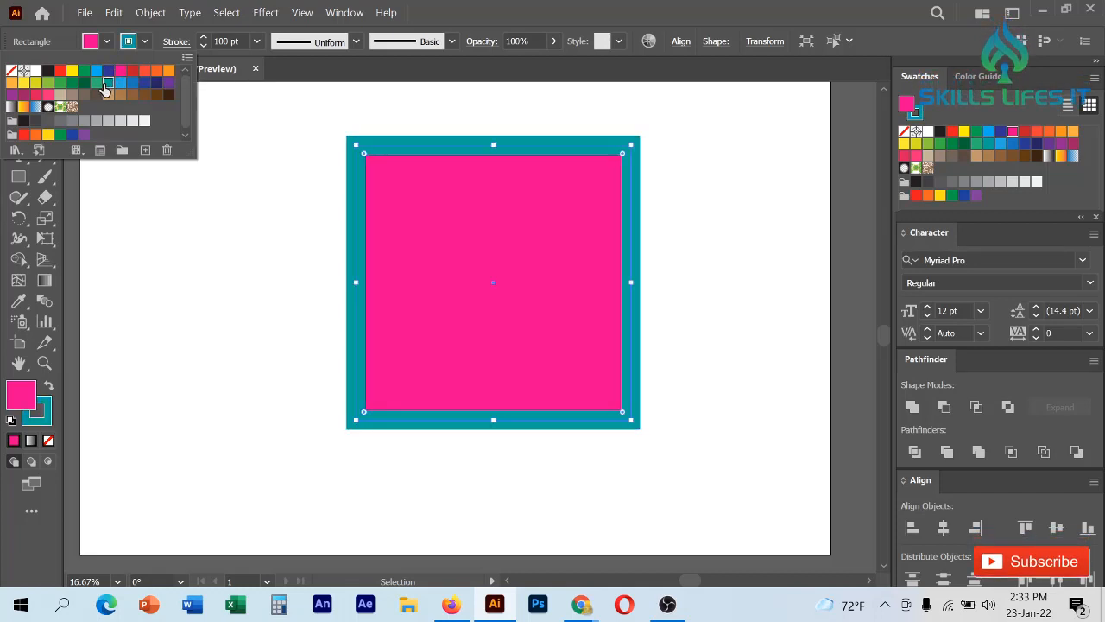
click(95, 72)
click(83, 84)
click(71, 71)
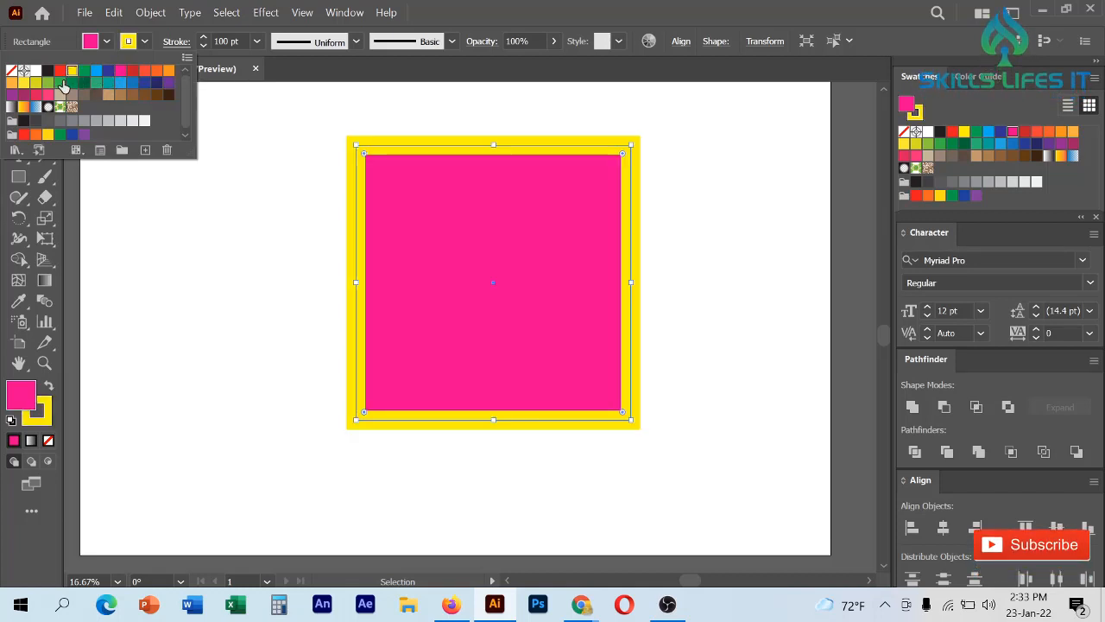
click(60, 83)
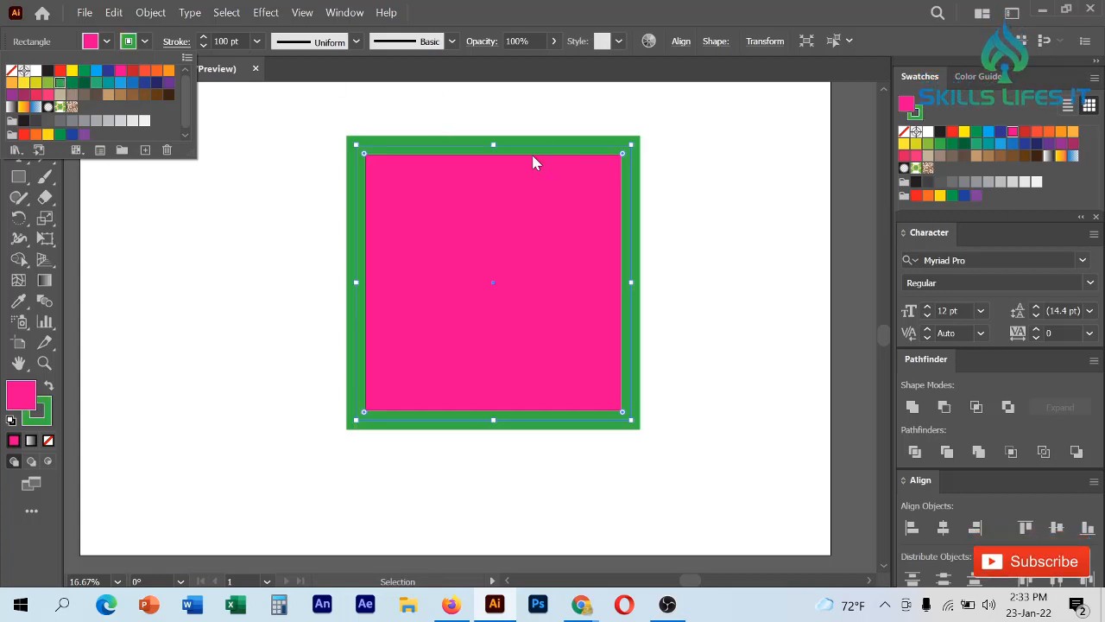
click(60, 71)
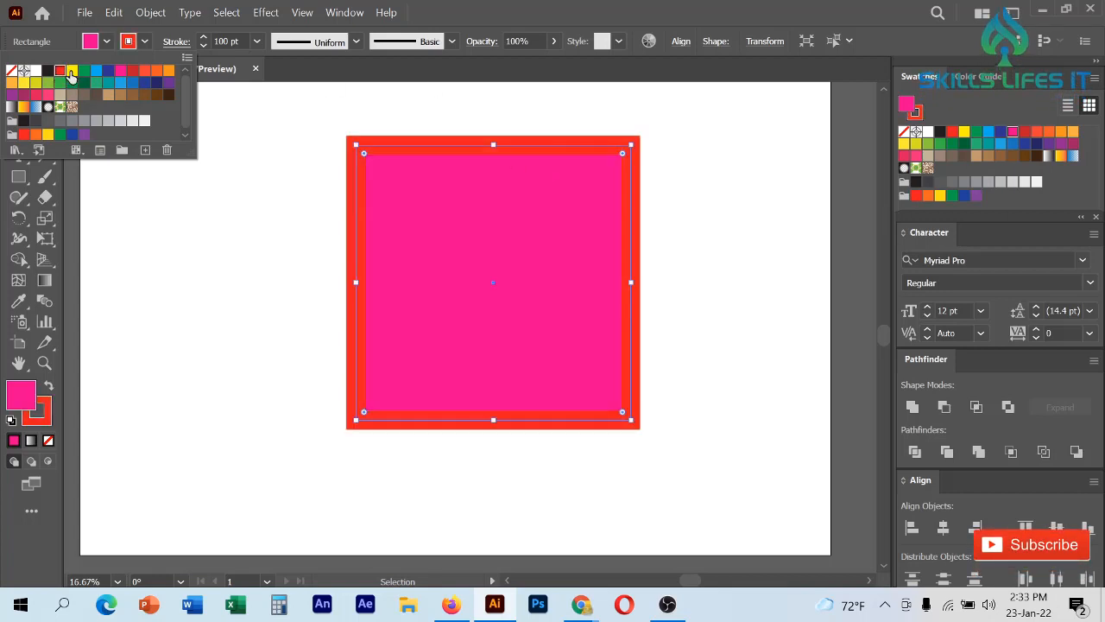
click(72, 71)
click(666, 274)
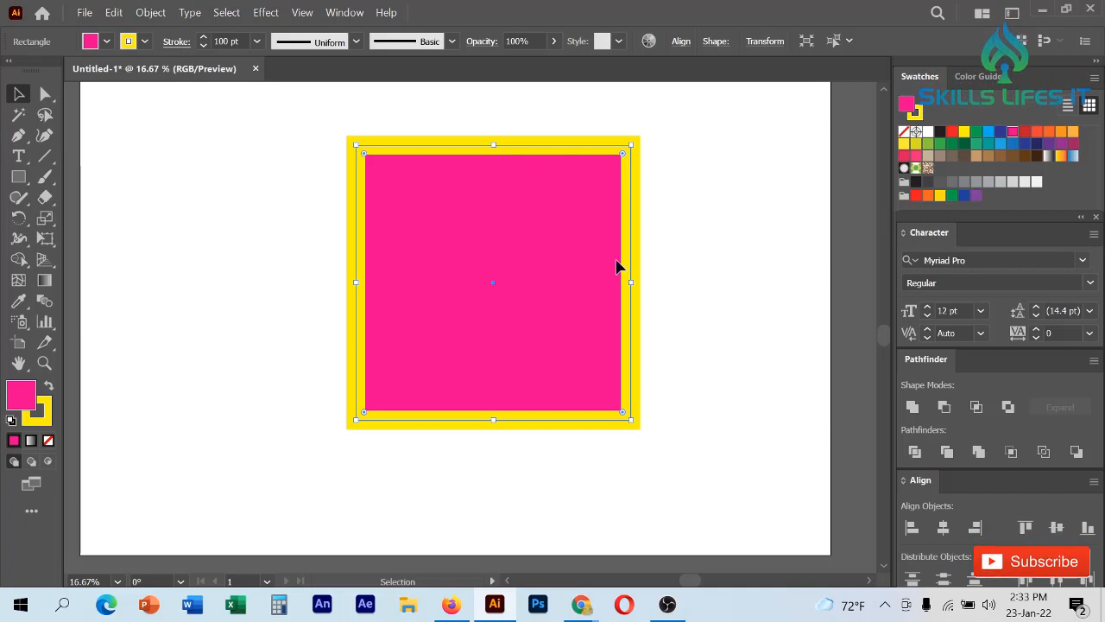
Step: Move the square slightly up and to the left, and try several fill colours on it, finishing with dark blue
mouse_move(474, 244)
mouse_down()
mouse_move(471, 272)
mouse_move(447, 233)
mouse_up()
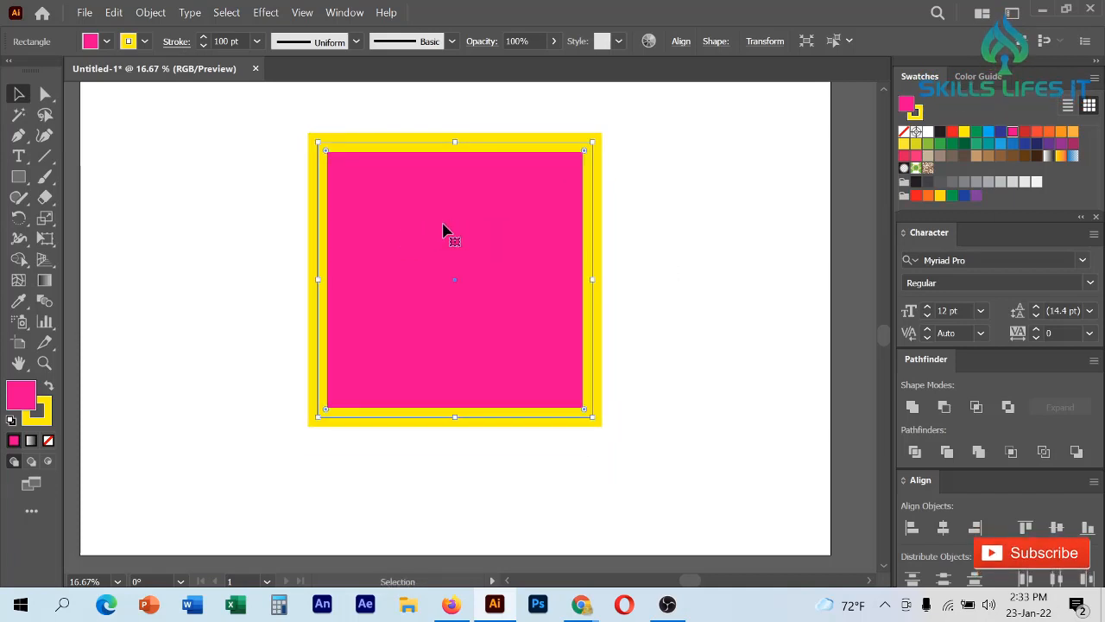
click(965, 132)
click(1028, 146)
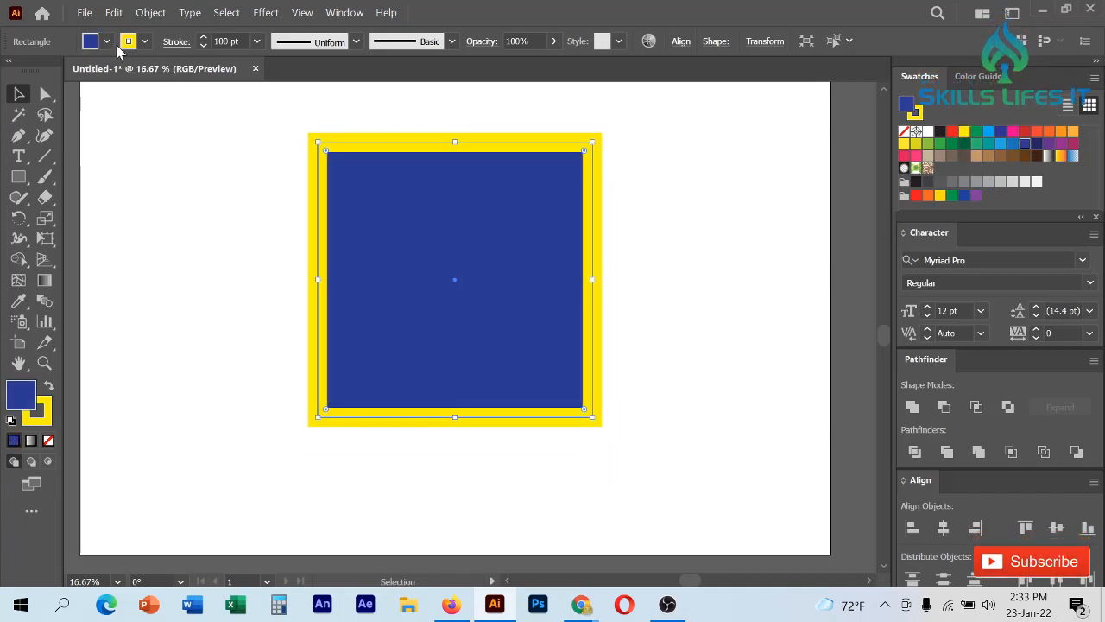
click(108, 43)
click(120, 70)
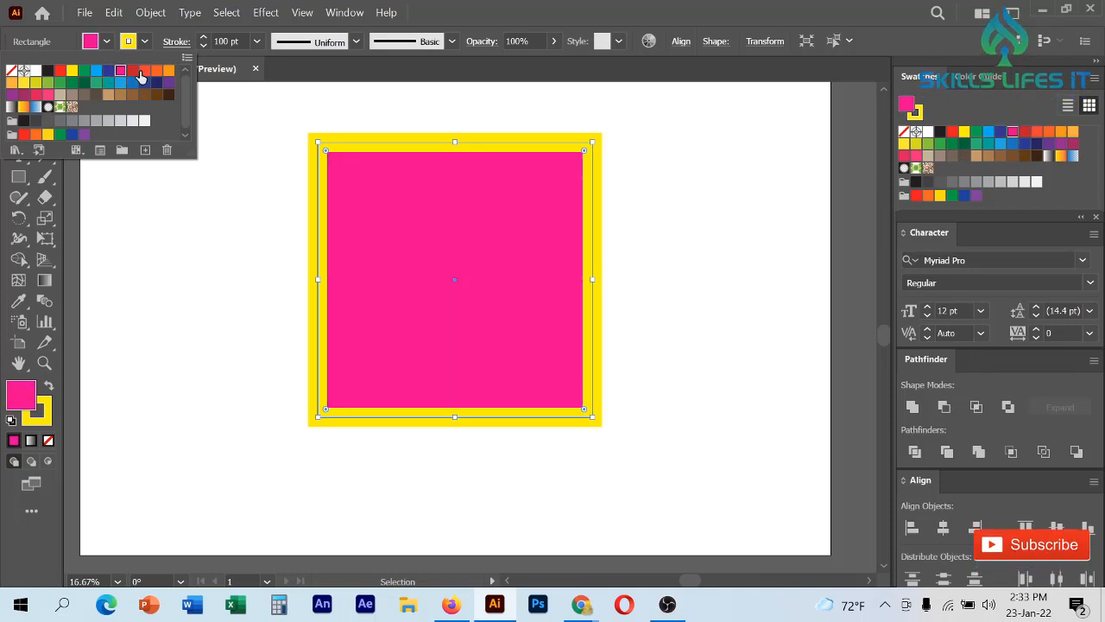
click(169, 72)
click(168, 72)
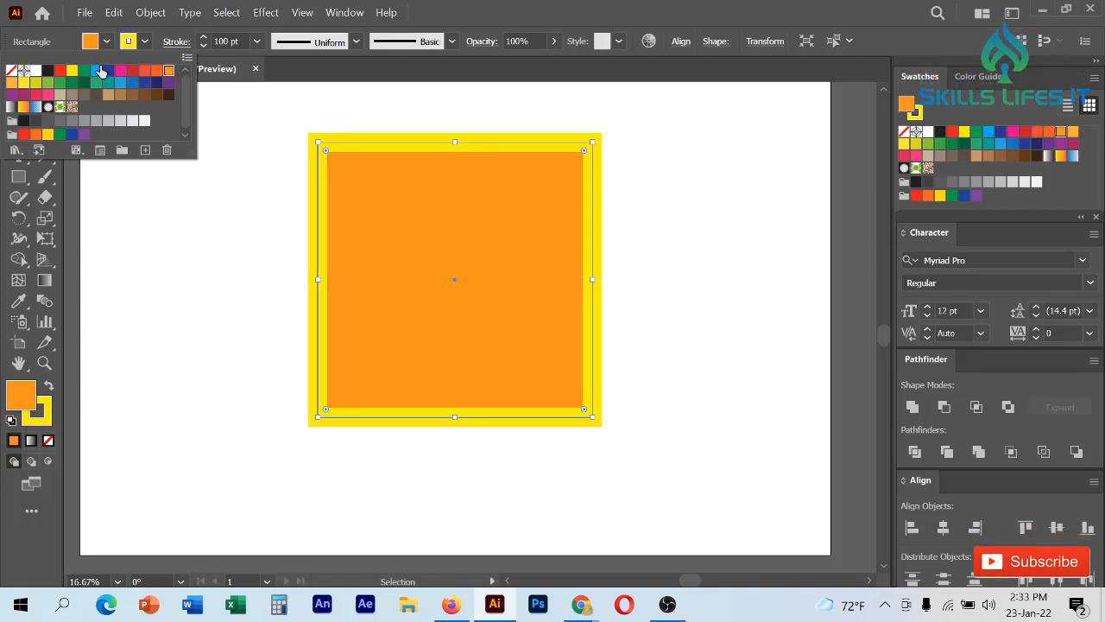
click(107, 71)
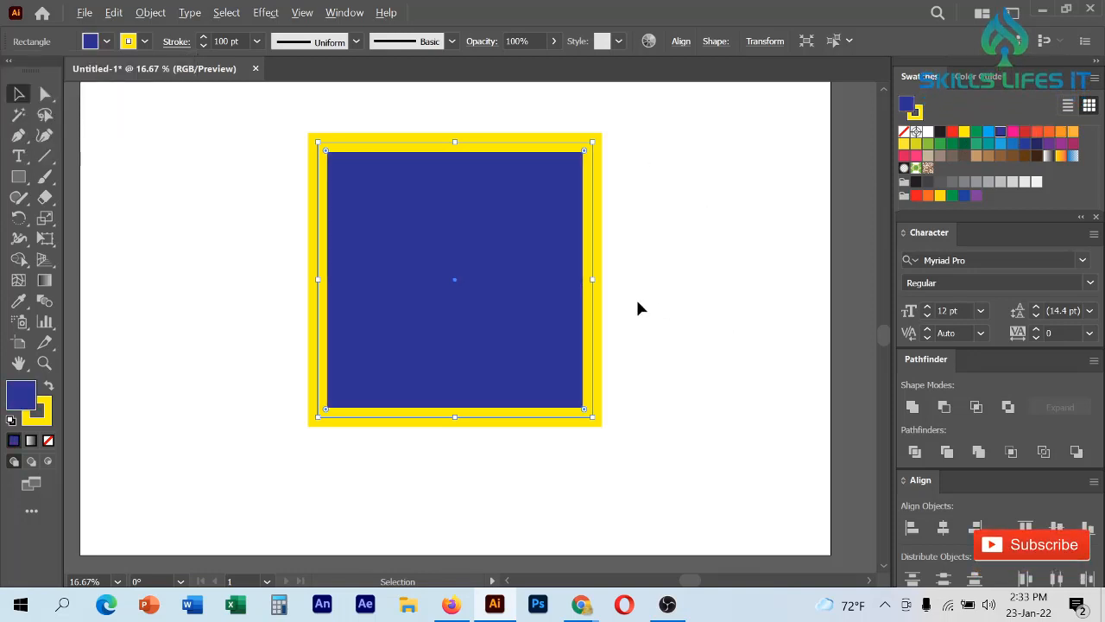
scroll(636, 297, down, 1)
scroll(732, 250, up, 1)
scroll(733, 249, up, 1)
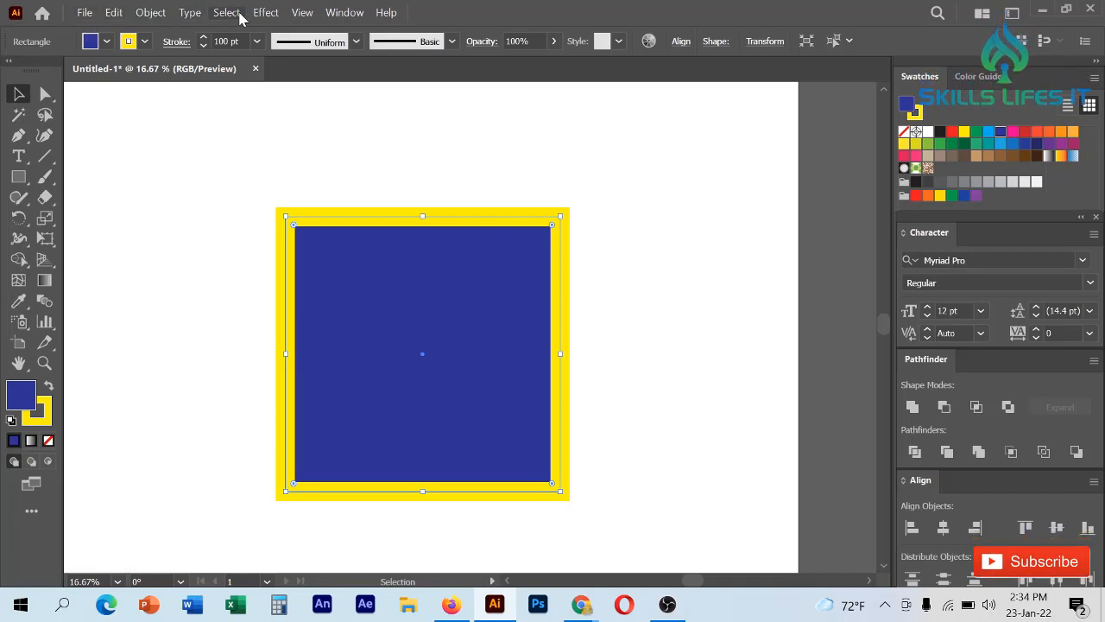
click(328, 15)
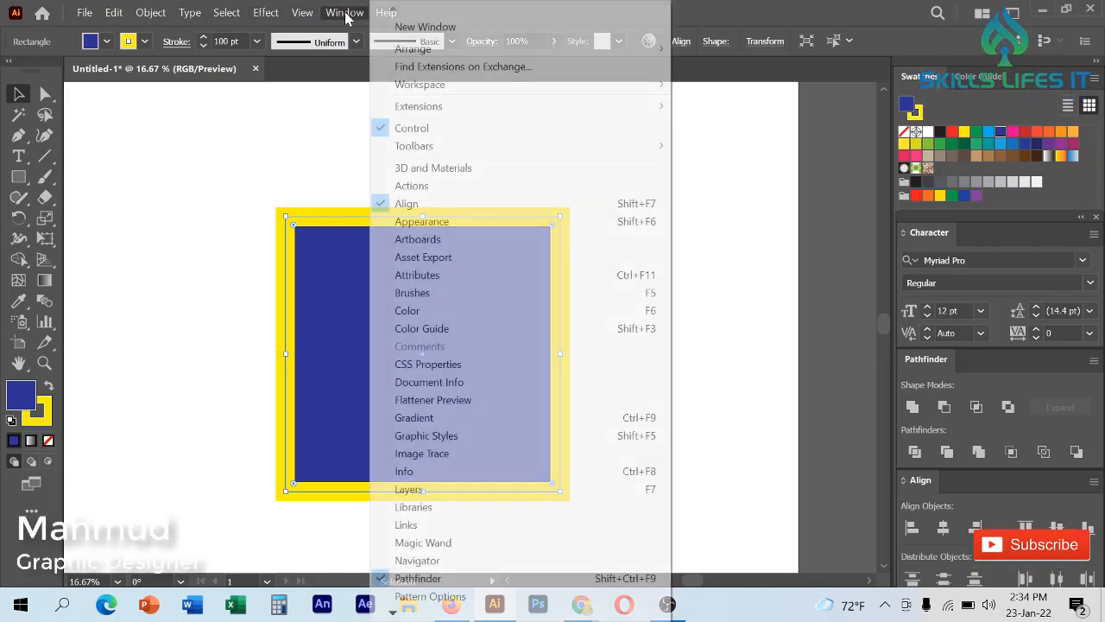
click(348, 16)
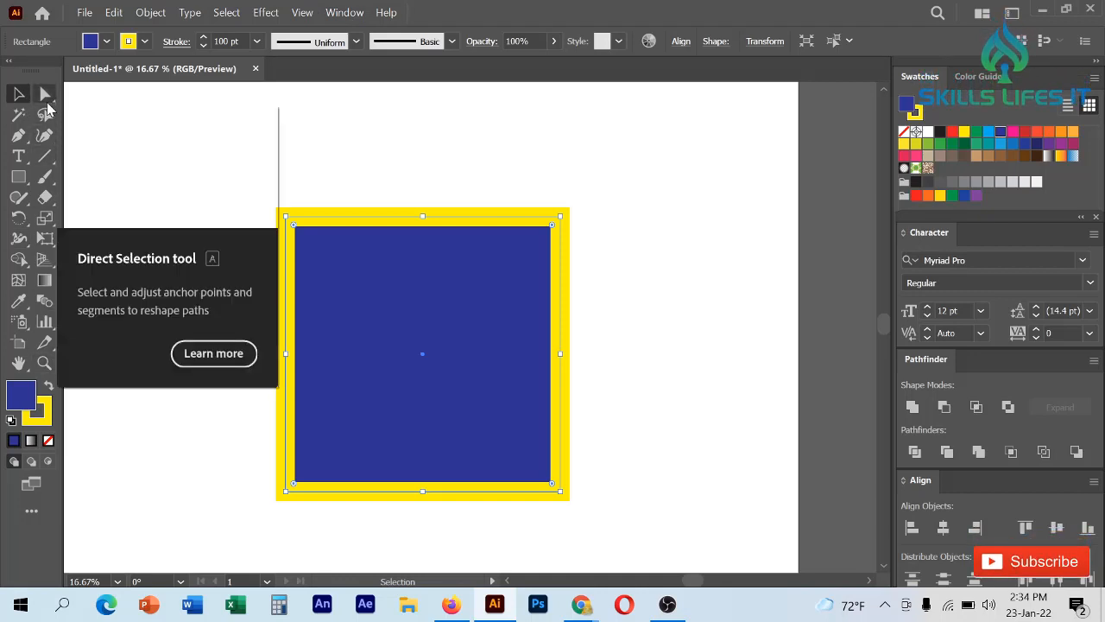
click(345, 14)
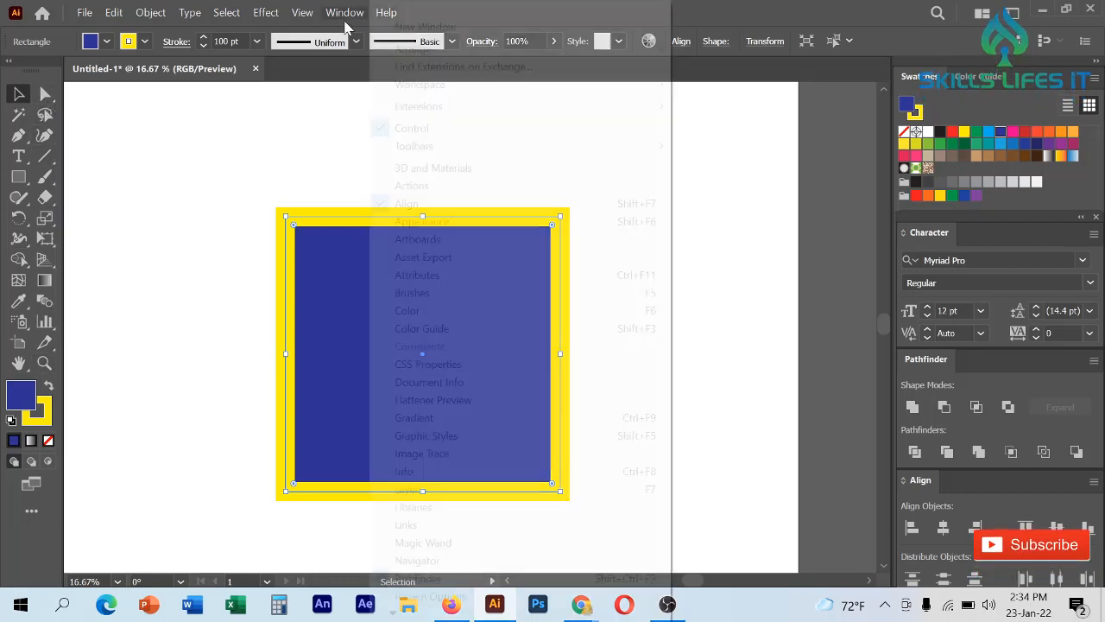
mouse_move(494, 152)
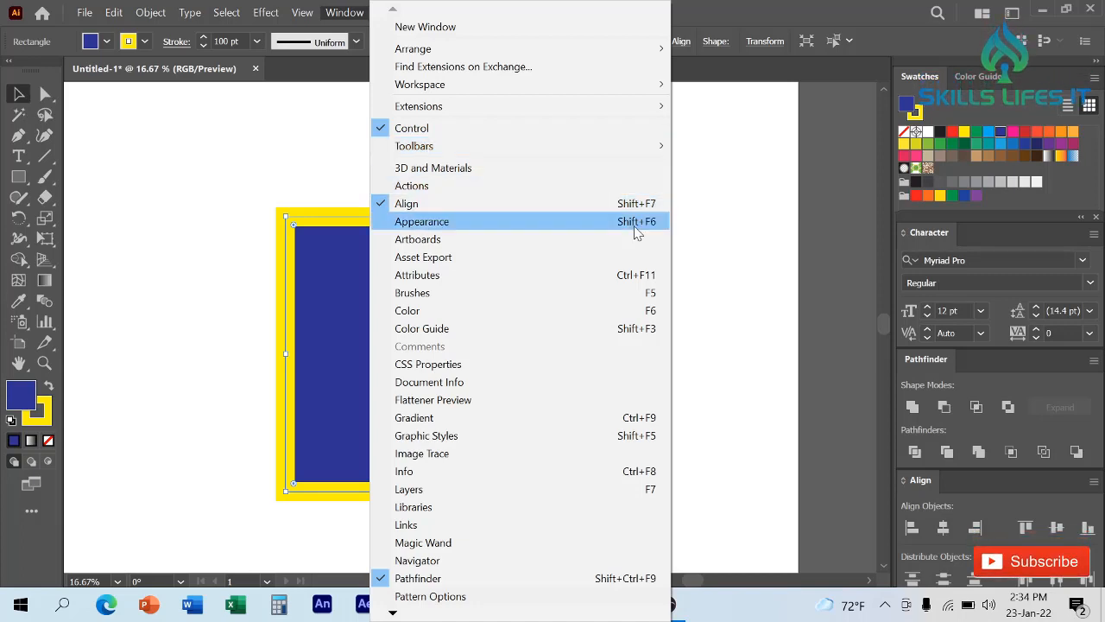
Step: Deselect the square and open the Stroke panel
click(339, 128)
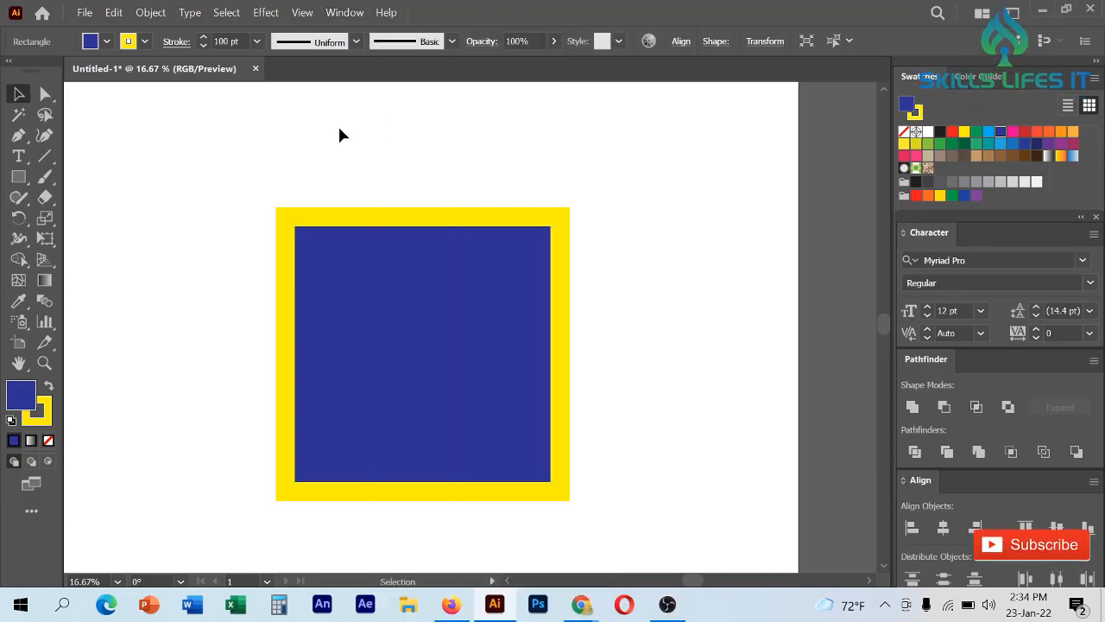
click(336, 14)
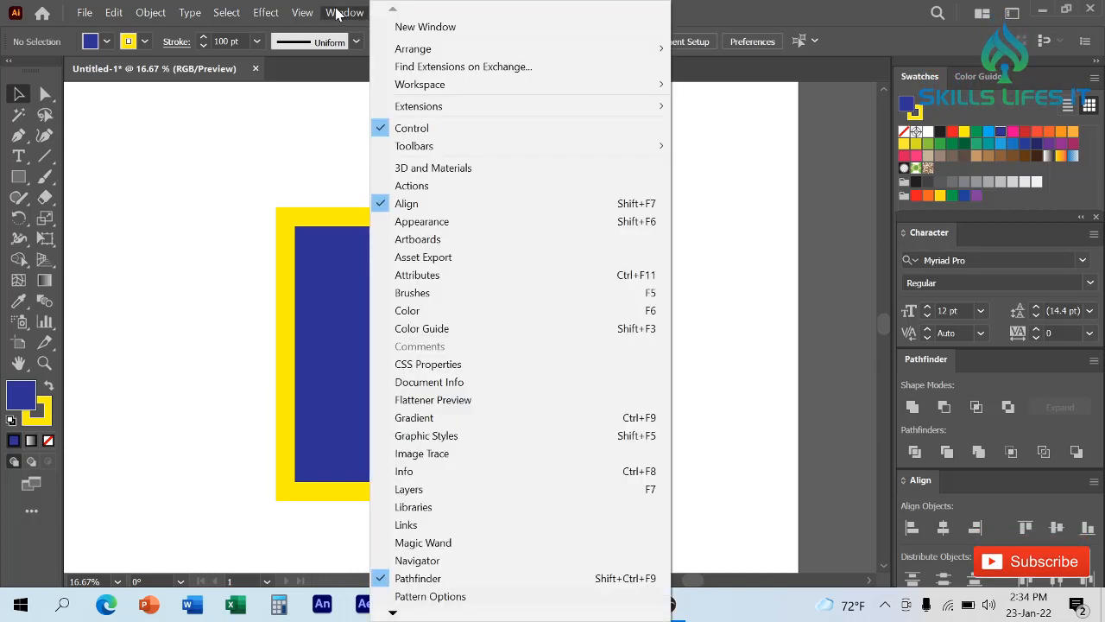
click(393, 613)
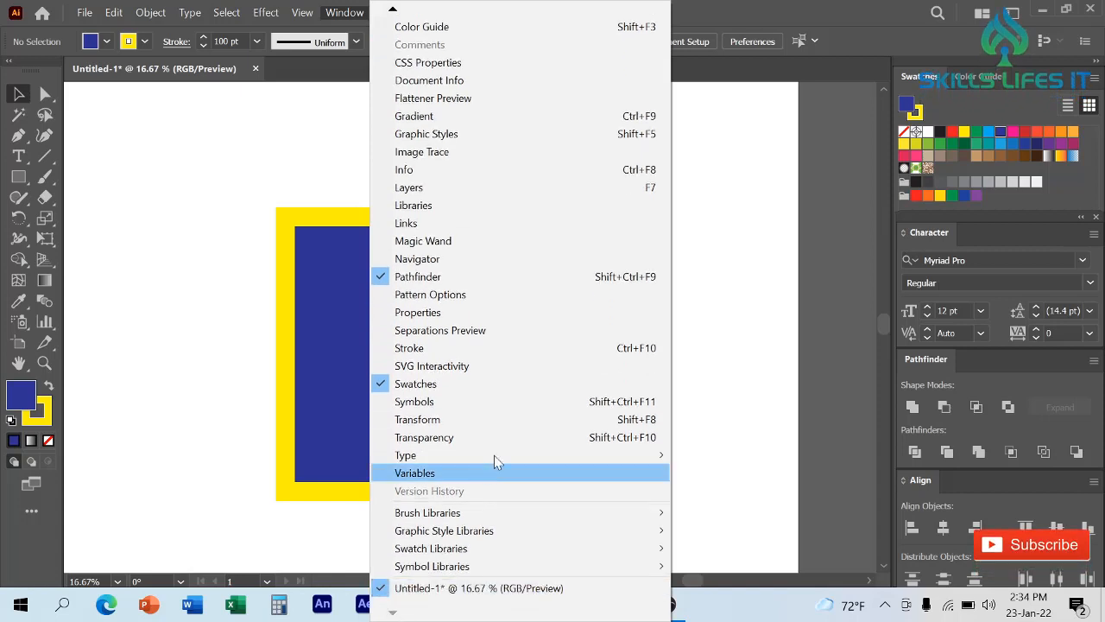
mouse_move(497, 450)
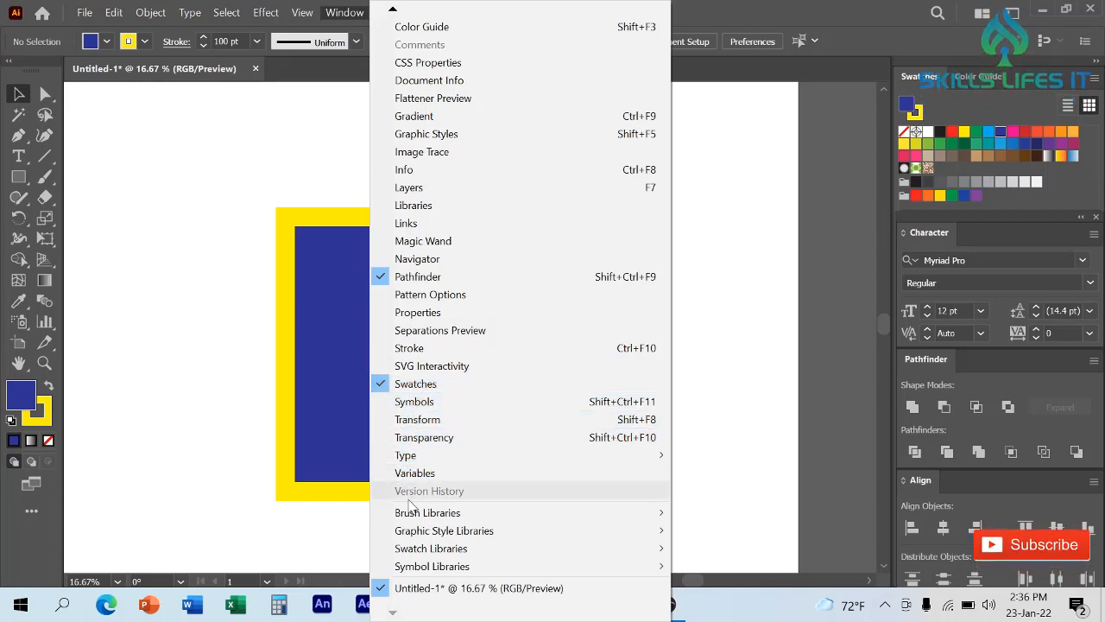
mouse_move(390, 13)
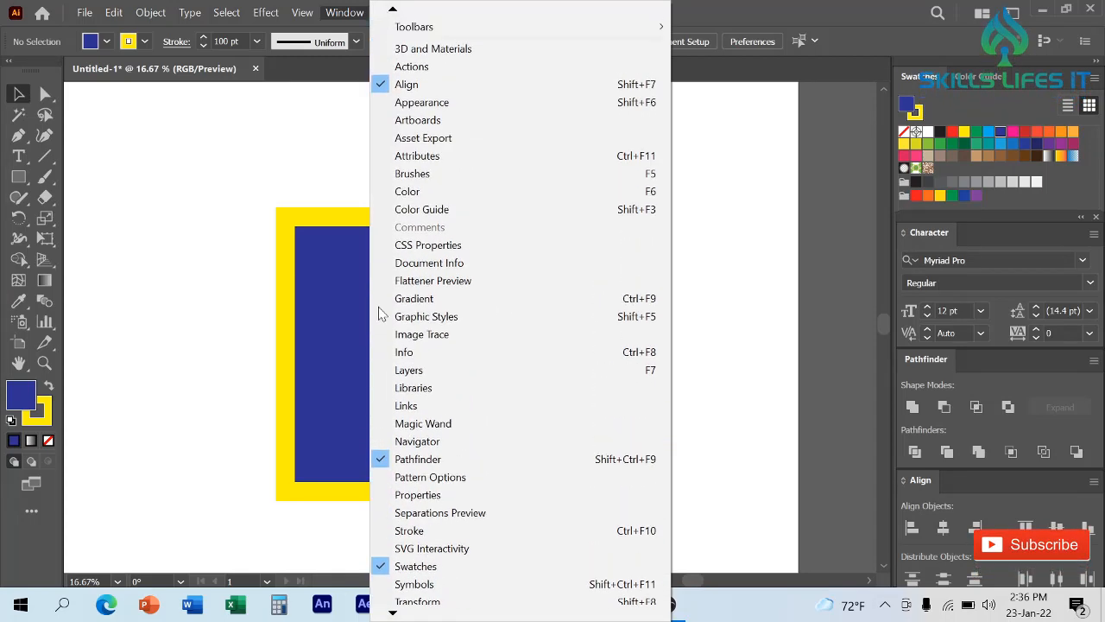
mouse_move(392, 615)
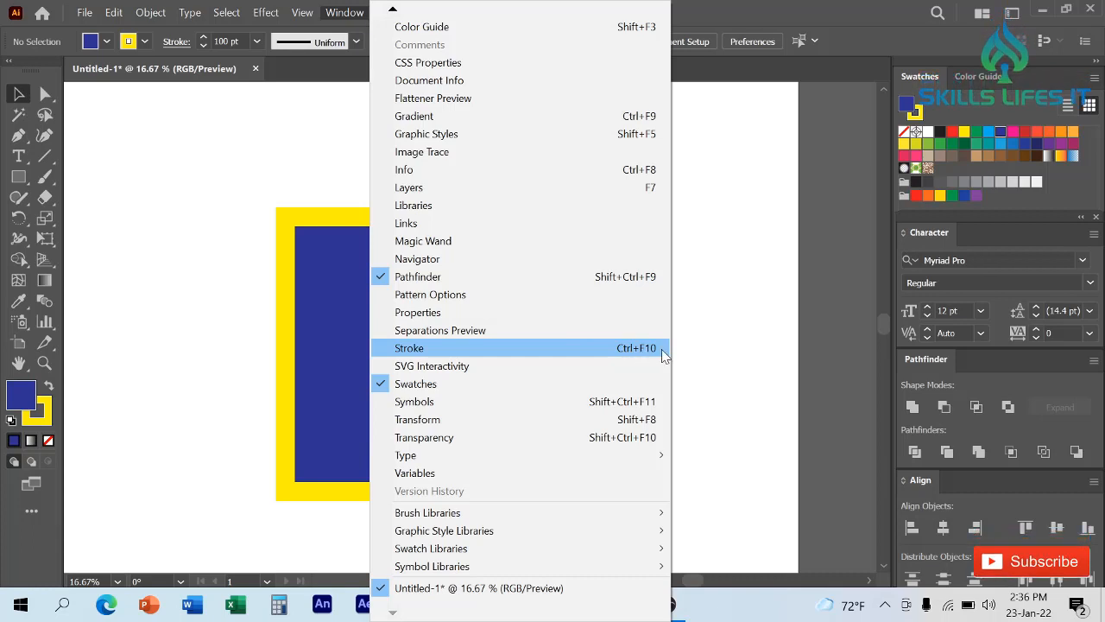
click(602, 358)
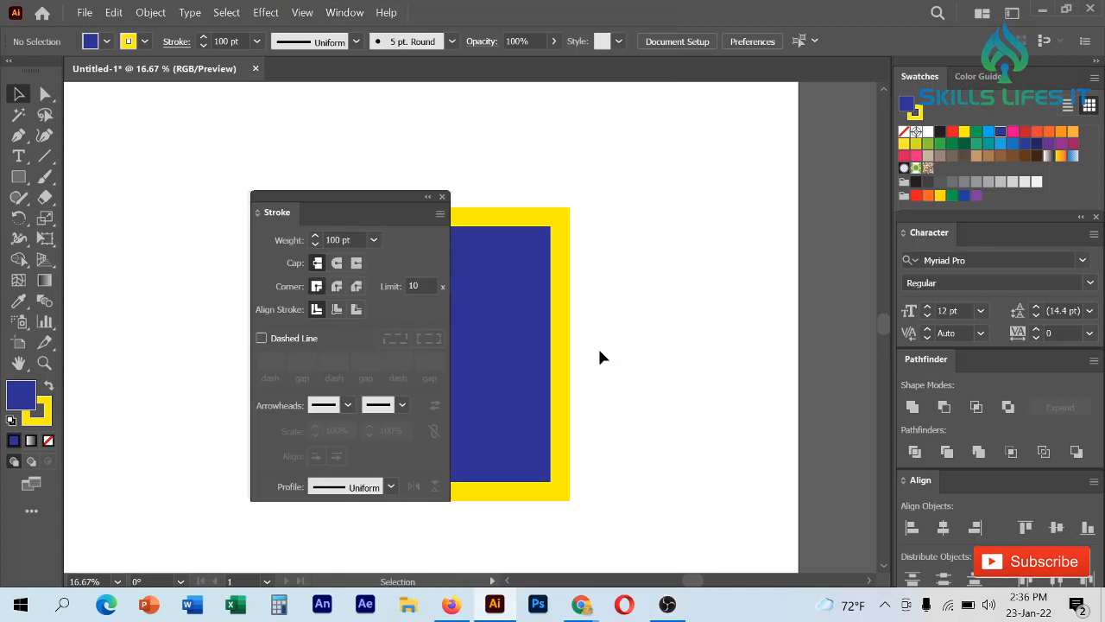
Step: Place the Stroke panel beside the square and reduce it to the Weight setting only
mouse_move(366, 215)
mouse_down()
mouse_move(400, 198)
mouse_move(742, 198)
mouse_move(683, 198)
mouse_move(730, 272)
mouse_move(729, 233)
mouse_move(694, 217)
mouse_up()
click(781, 206)
click(803, 214)
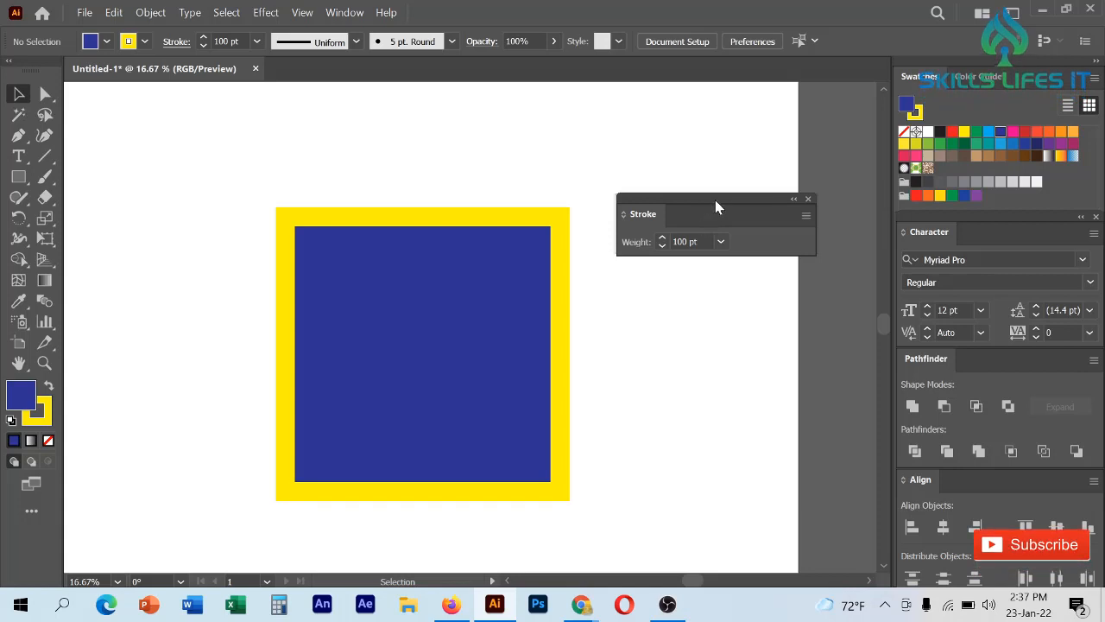
mouse_move(716, 204)
mouse_down()
mouse_move(708, 234)
mouse_move(717, 204)
mouse_up()
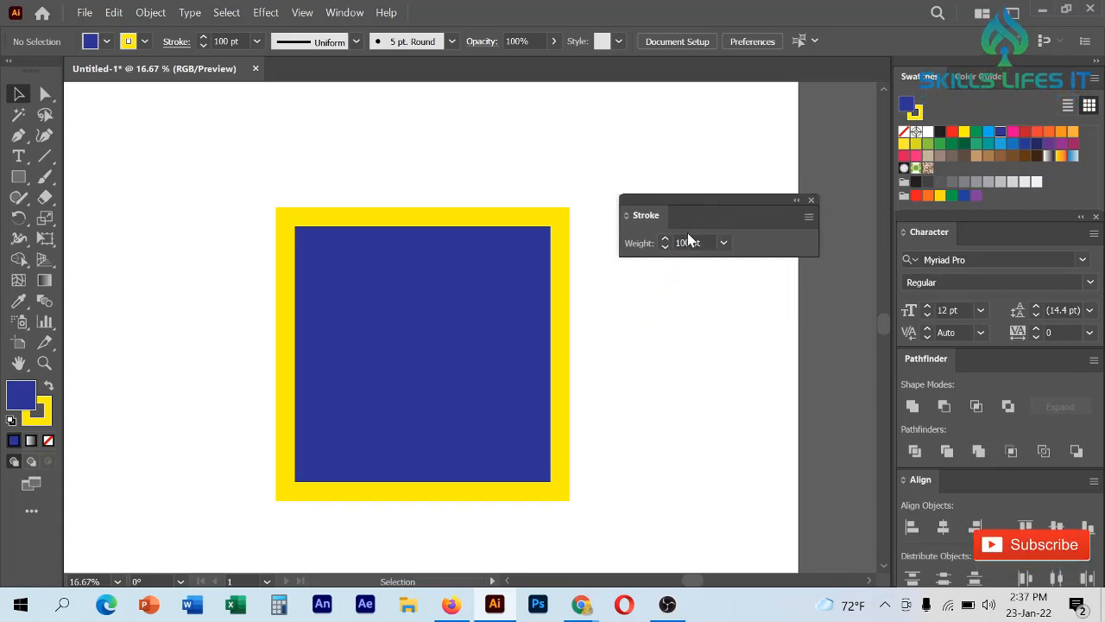
Step: Show the full set of Stroke options and reposition the panel slightly higher beside the square
click(809, 219)
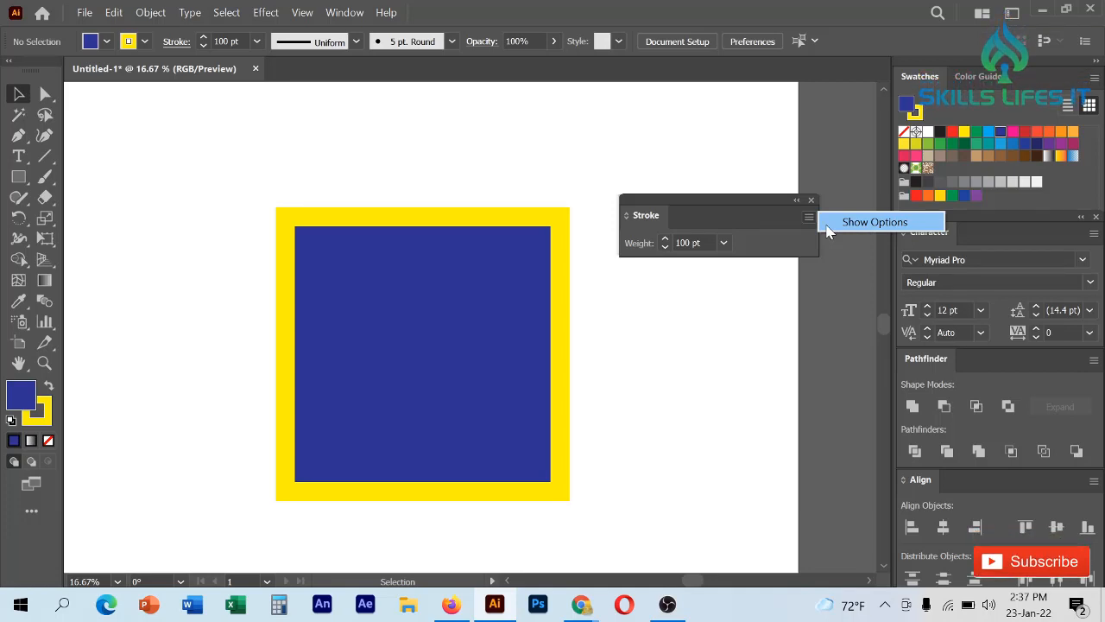
click(827, 226)
drag(739, 216, 764, 169)
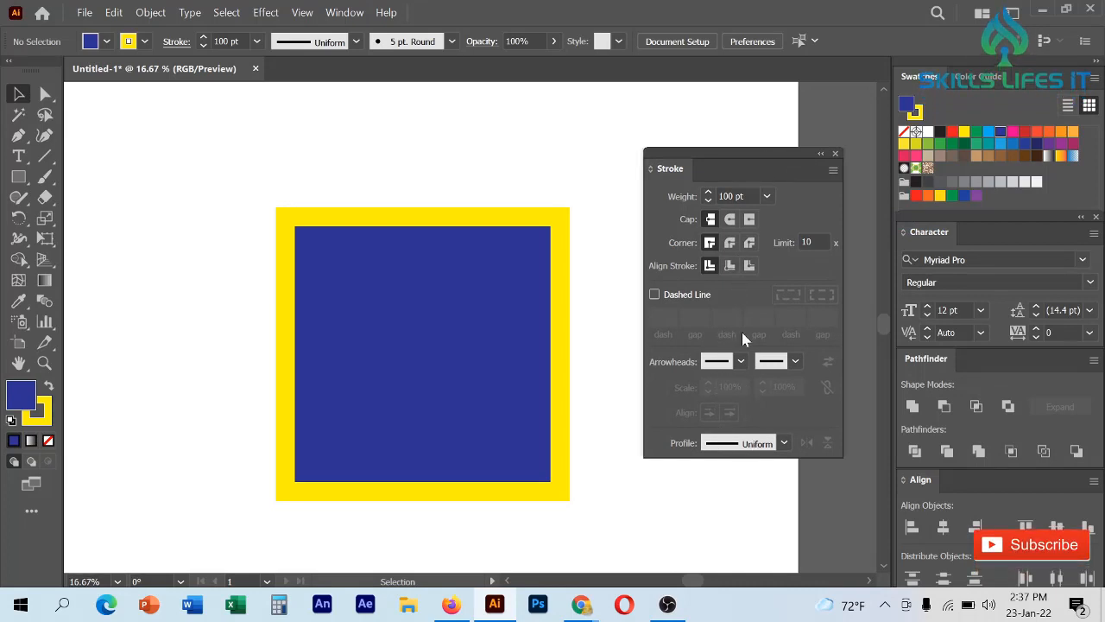
Step: Move the Stroke panel slightly closer to the square, select the square and apply Round Join to its corners
mouse_move(738, 154)
mouse_down()
mouse_move(695, 168)
mouse_move(718, 184)
mouse_up()
click(538, 363)
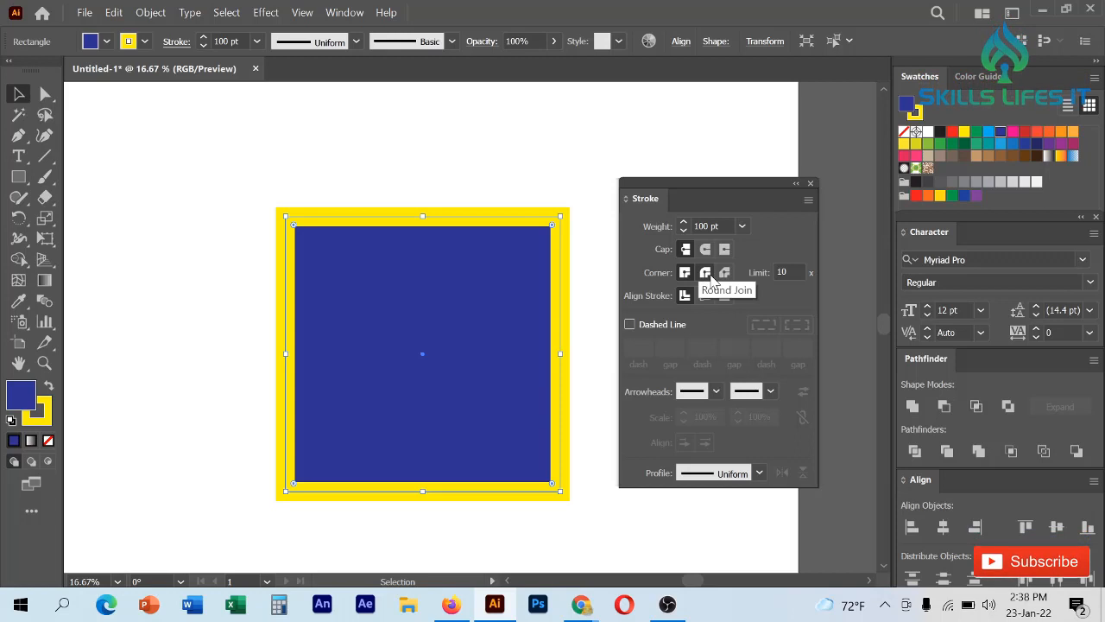
click(709, 276)
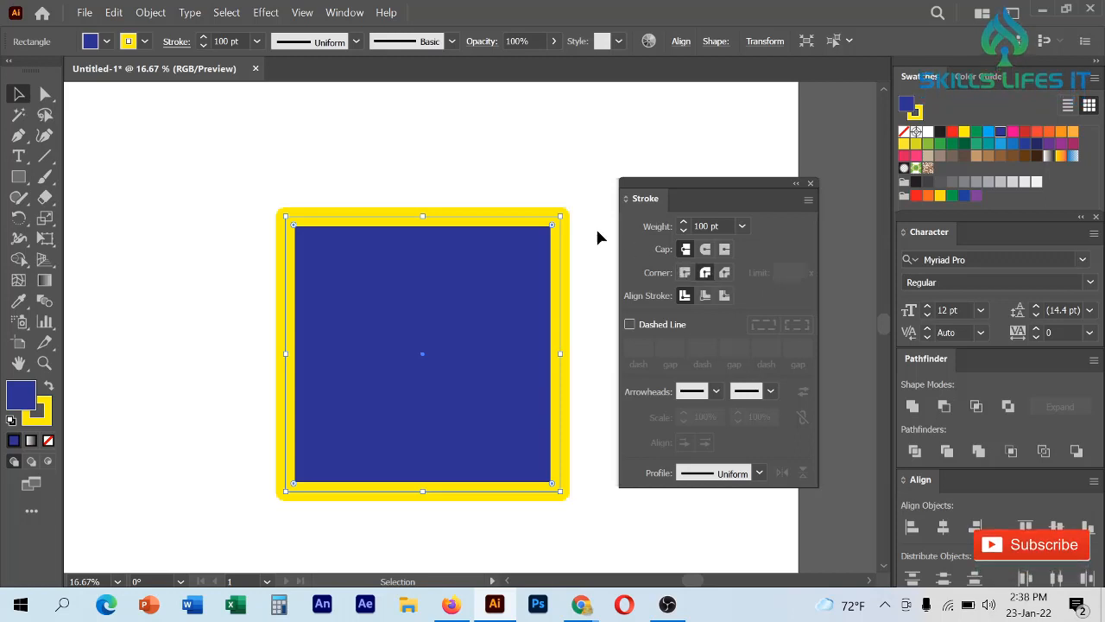
Step: Compare the Miter, Round and Bevel joins at the square's upper-right corner, finishing with Bevel Join
scroll(587, 226, up, 4)
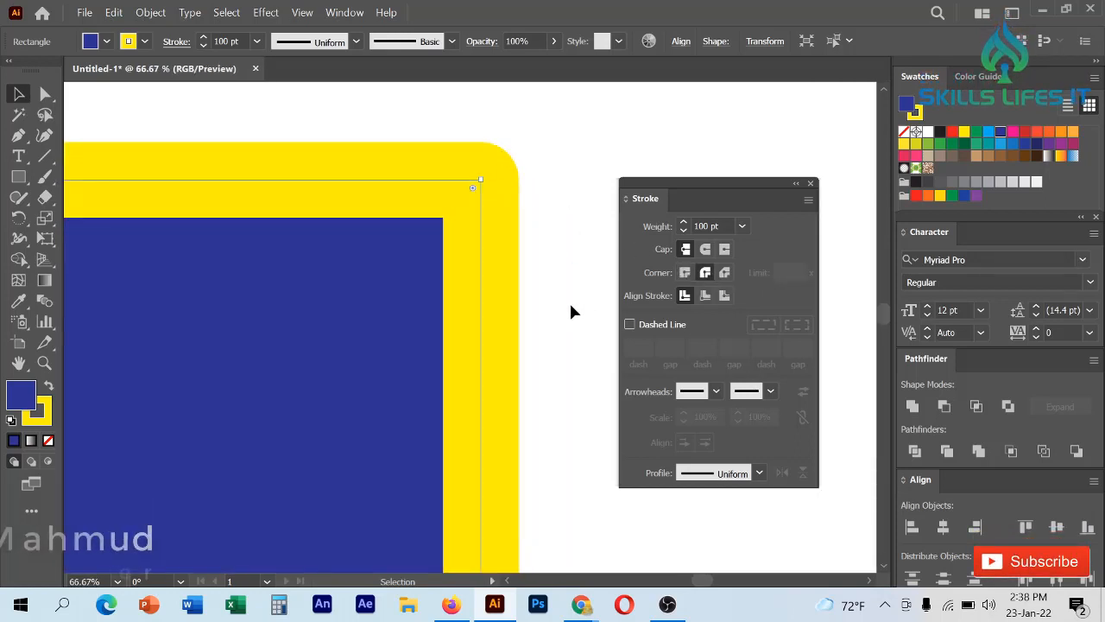
scroll(570, 306, up, 2)
click(685, 272)
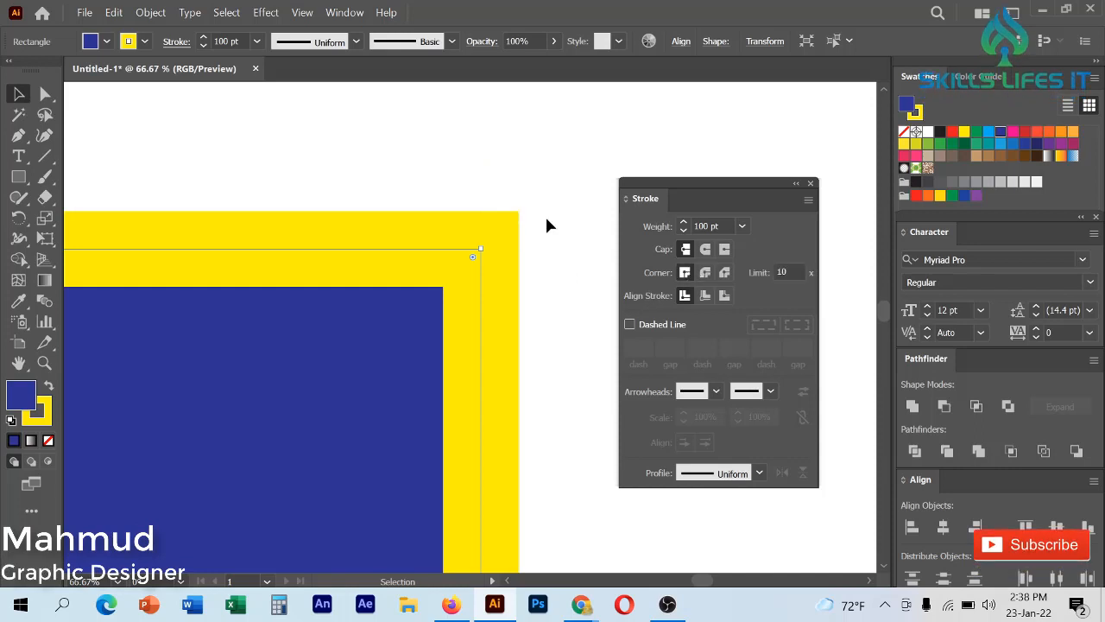
click(705, 273)
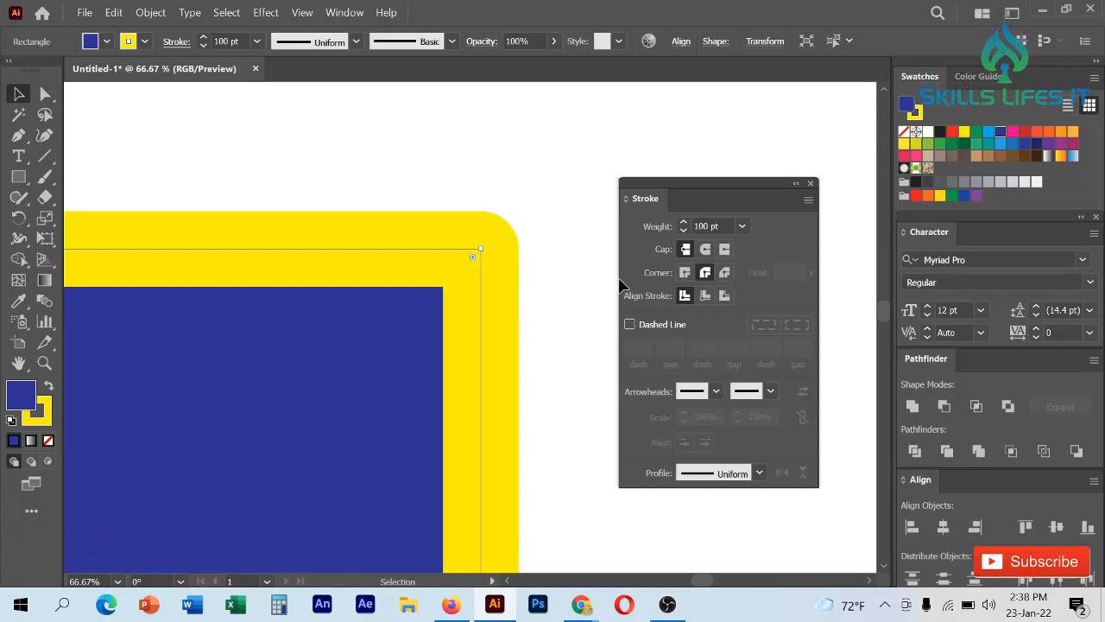
click(725, 273)
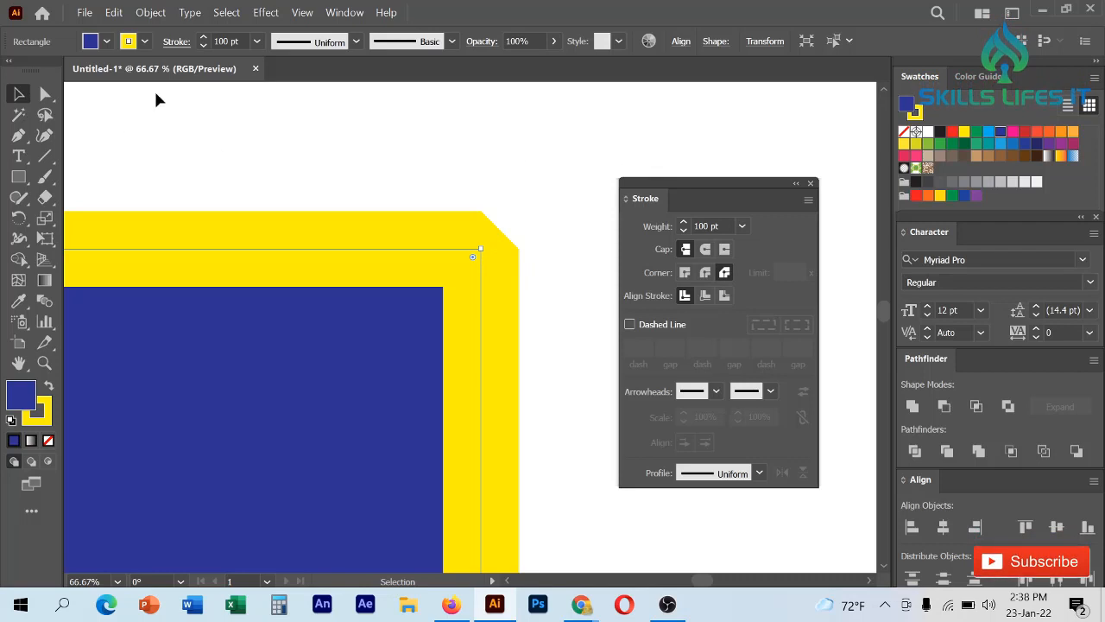
Step: Try dark blue on the square's stroke, settle on black, and change the fill to yellow
click(145, 41)
click(108, 70)
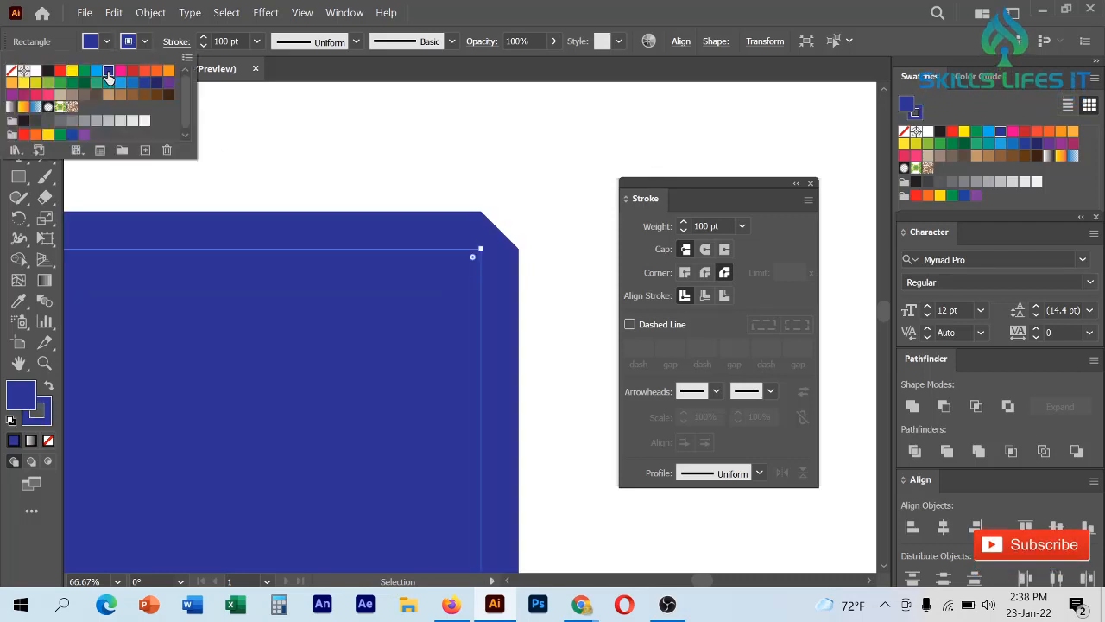
click(47, 71)
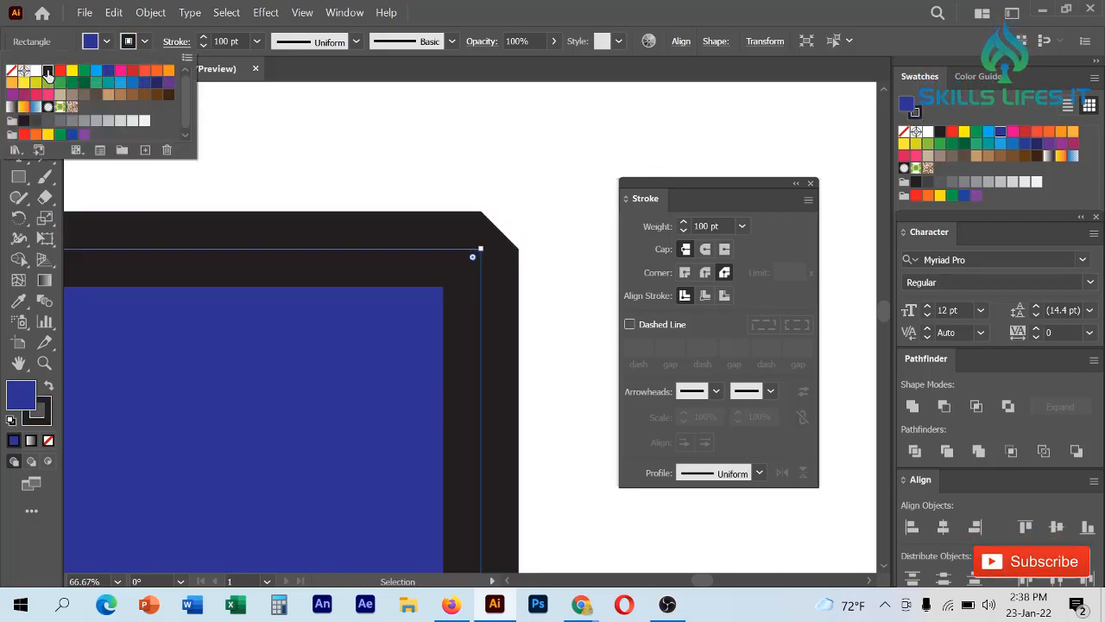
click(278, 406)
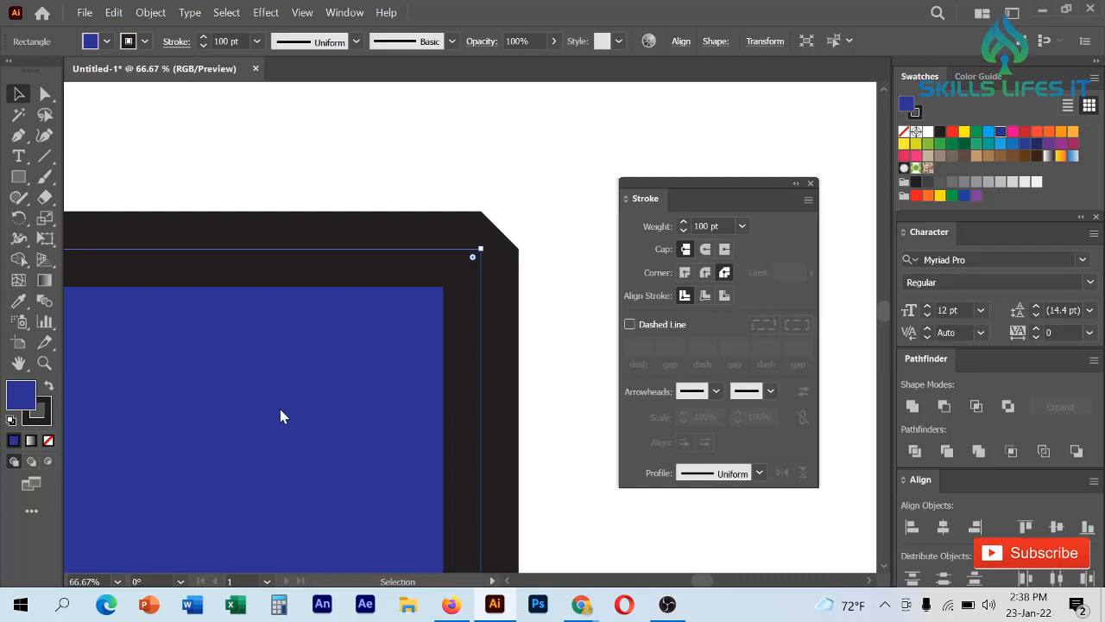
click(964, 133)
click(484, 160)
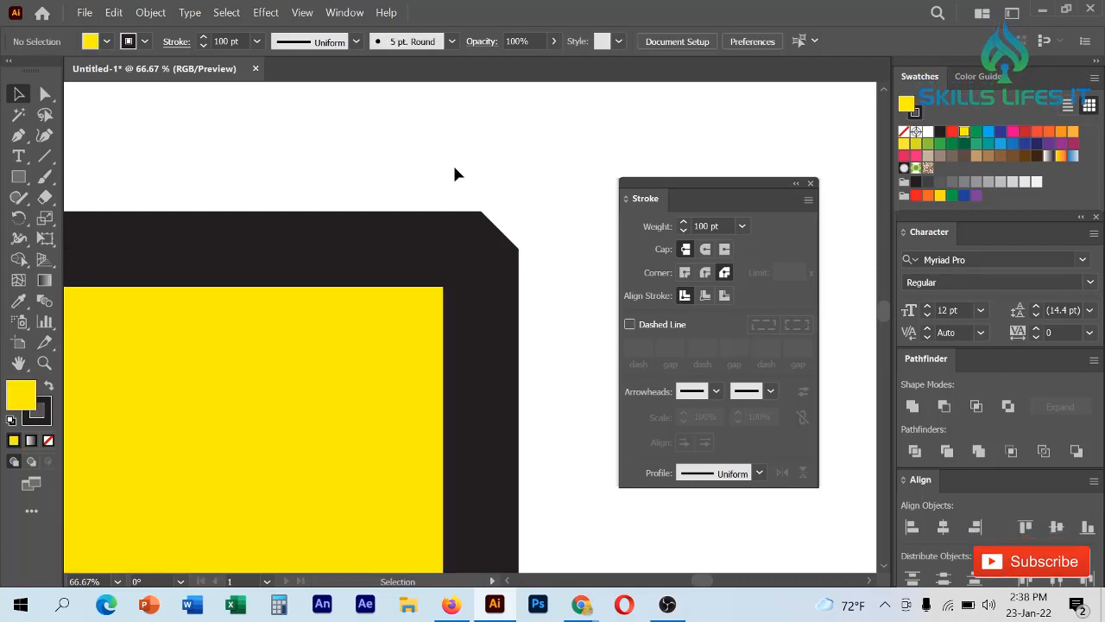
Step: Reselect the square and cycle its corners through Round and Miter joins, ending on Bevel Join
click(500, 299)
click(706, 274)
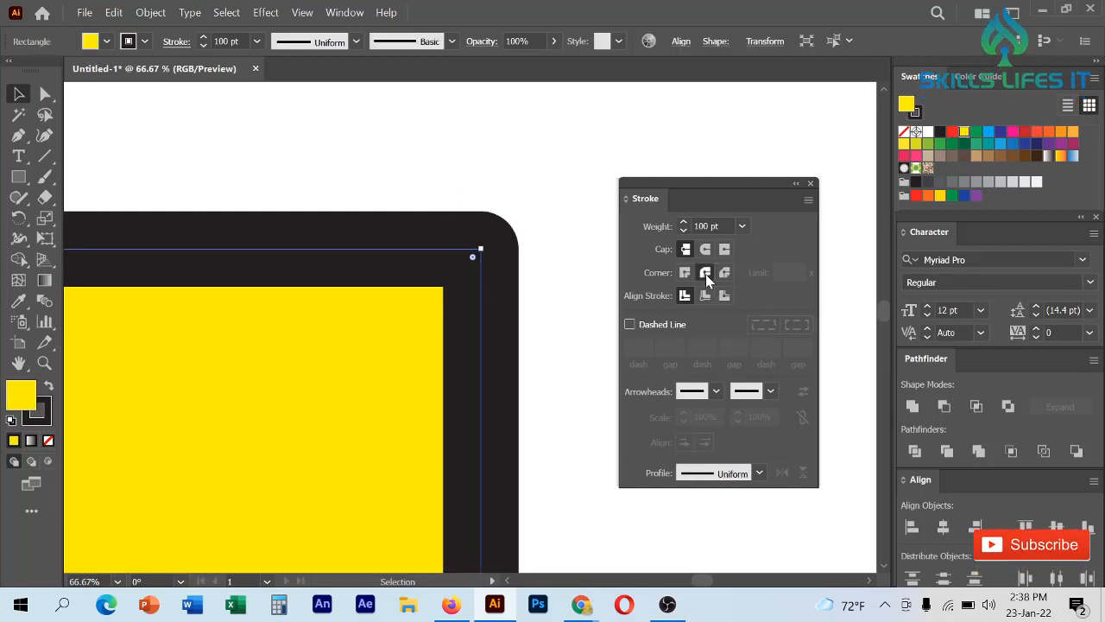
click(684, 273)
click(705, 273)
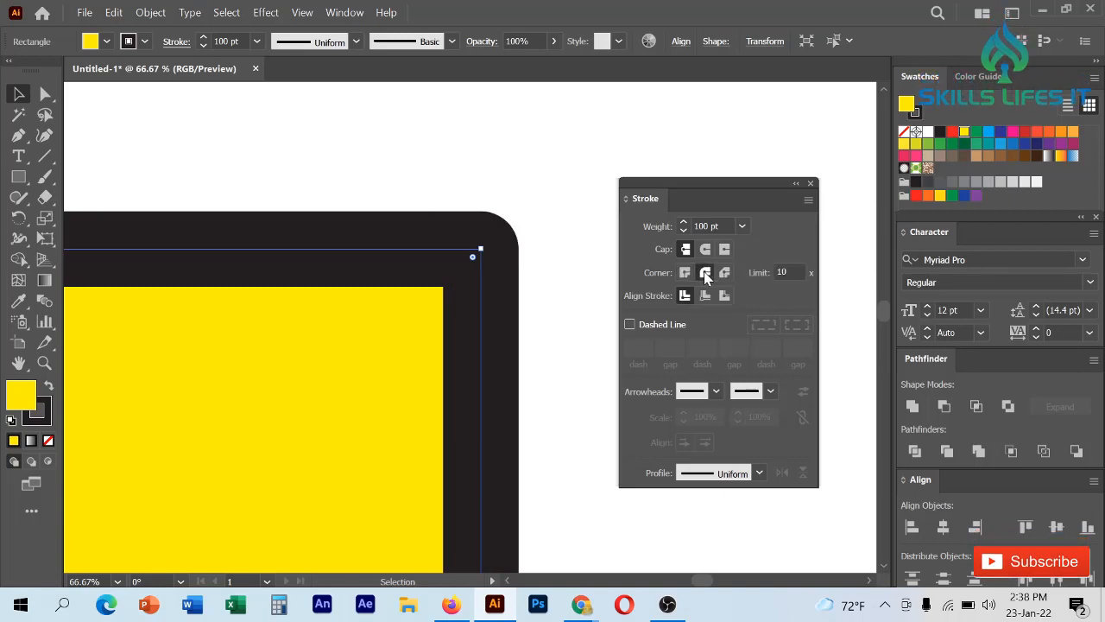
click(725, 273)
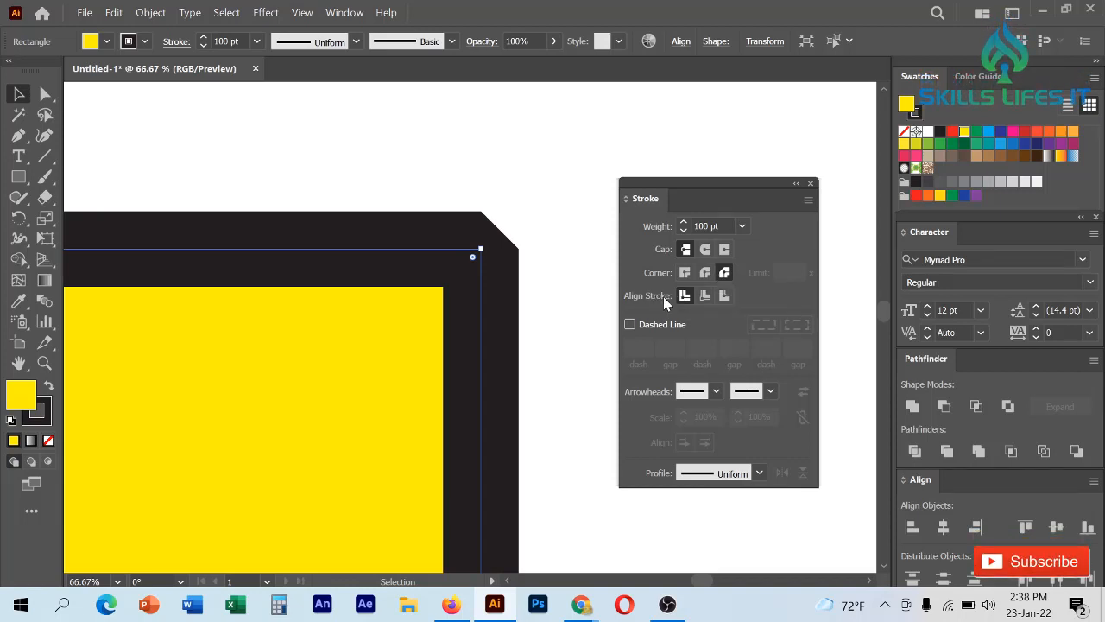
Step: Remove the square's fill so only its black stroke is left
scroll(531, 306, down, 3)
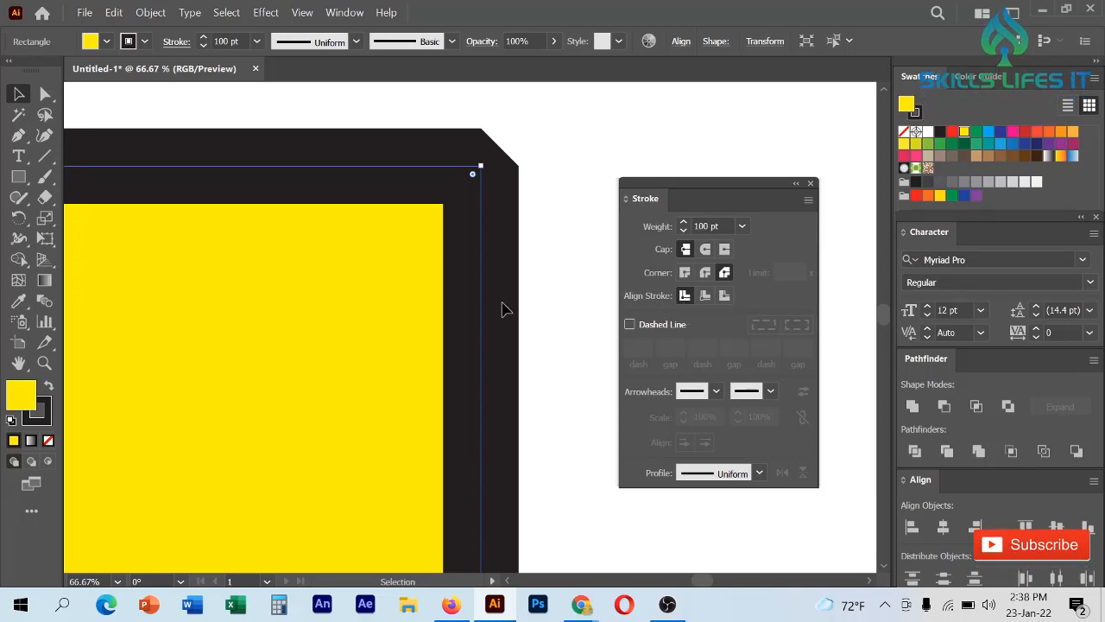
scroll(423, 298, down, 4)
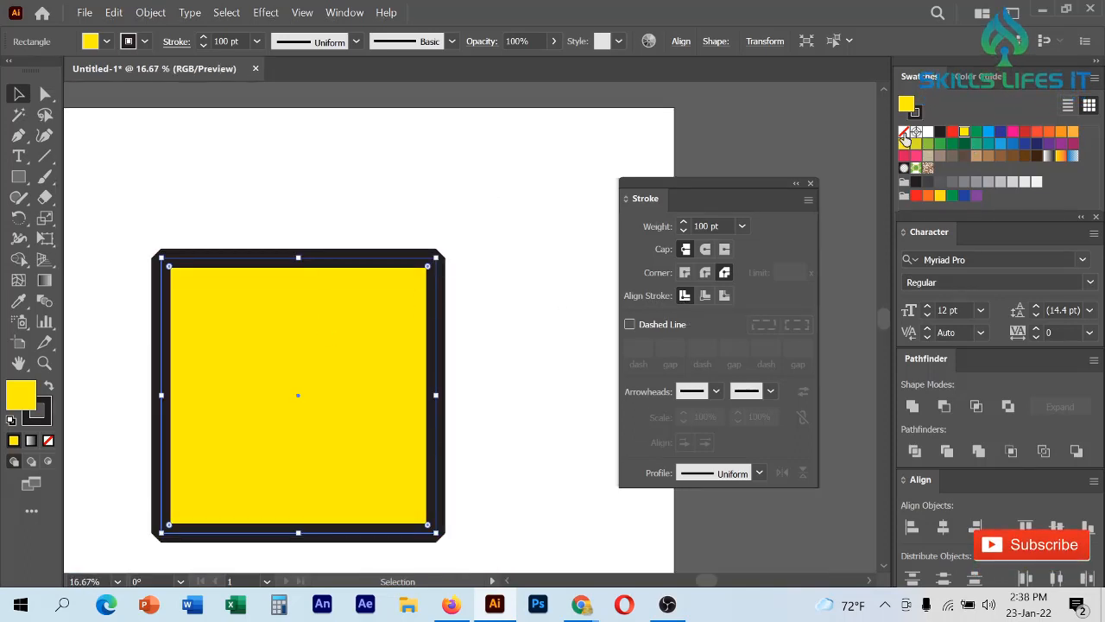
click(905, 132)
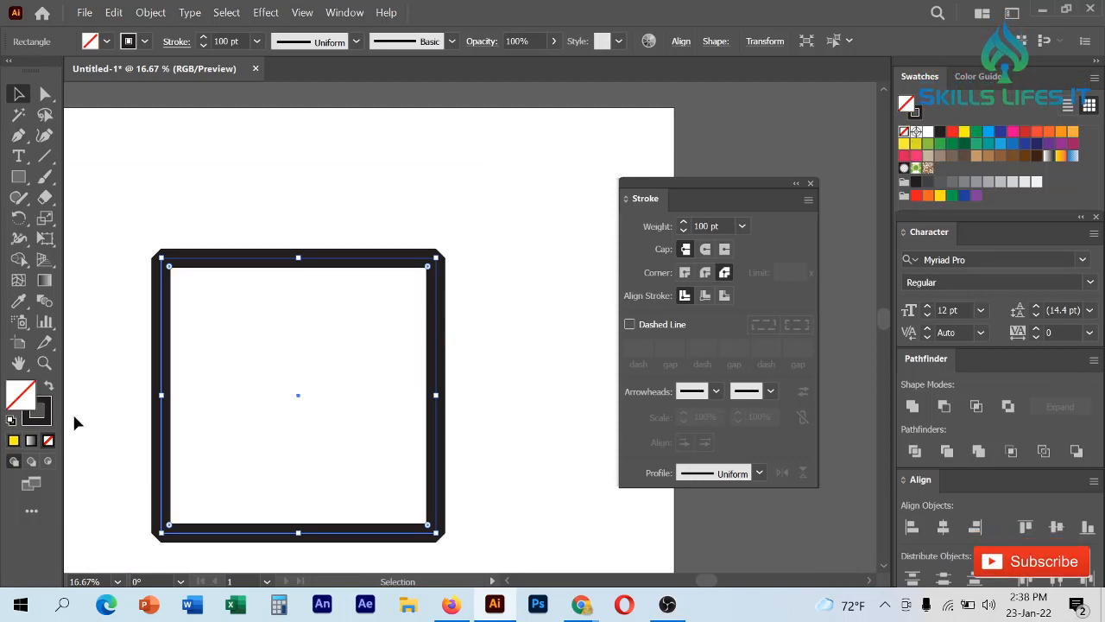
Step: Align the square's stroke to the inside of its path and switch it to the outside
scroll(147, 449, up, 1)
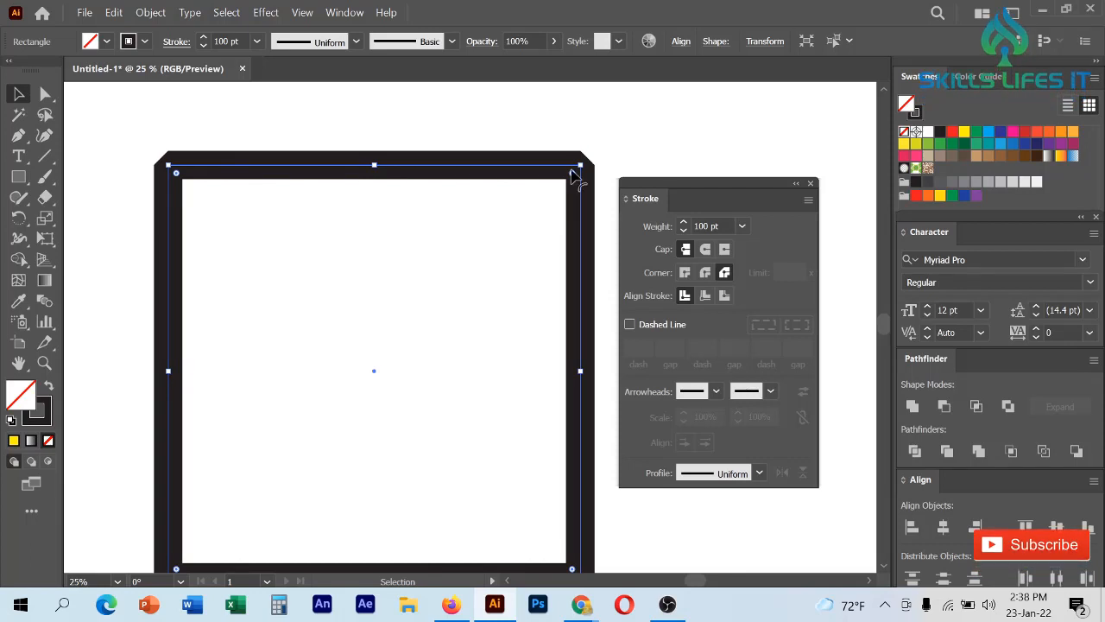
click(706, 296)
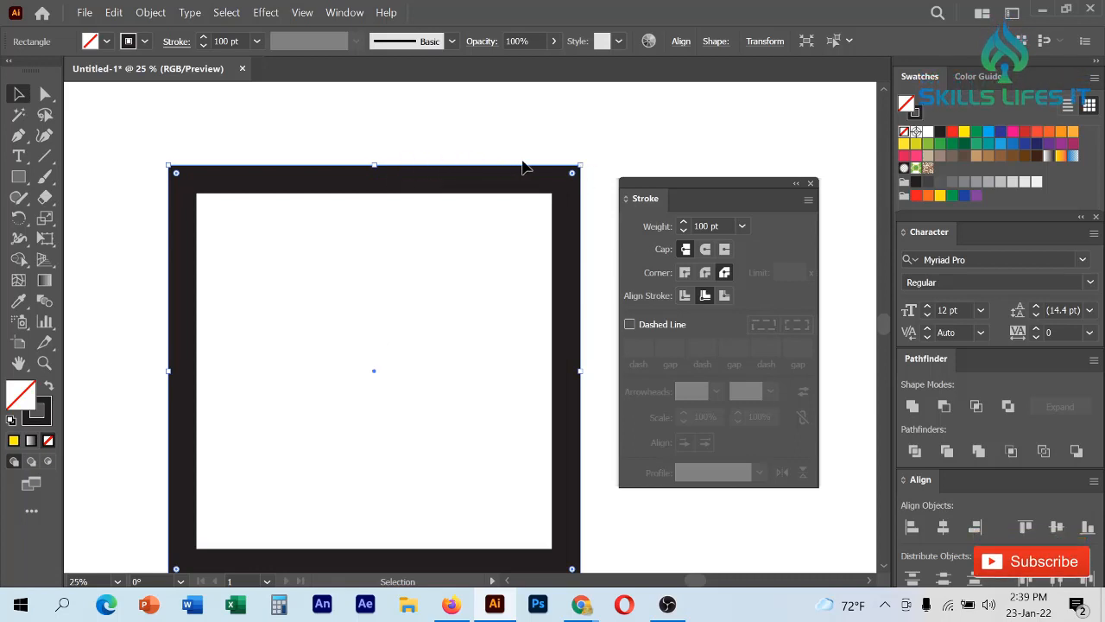
click(726, 296)
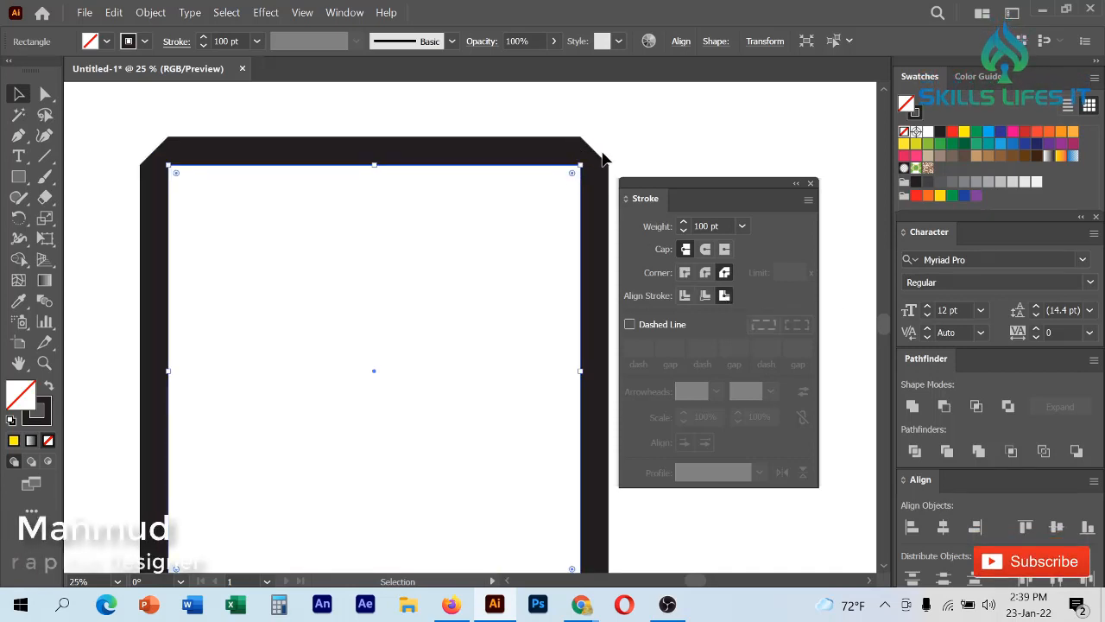
Step: Try Round Join on the outside-aligned stroke, return to Miter Join, and align the stroke to center
click(706, 273)
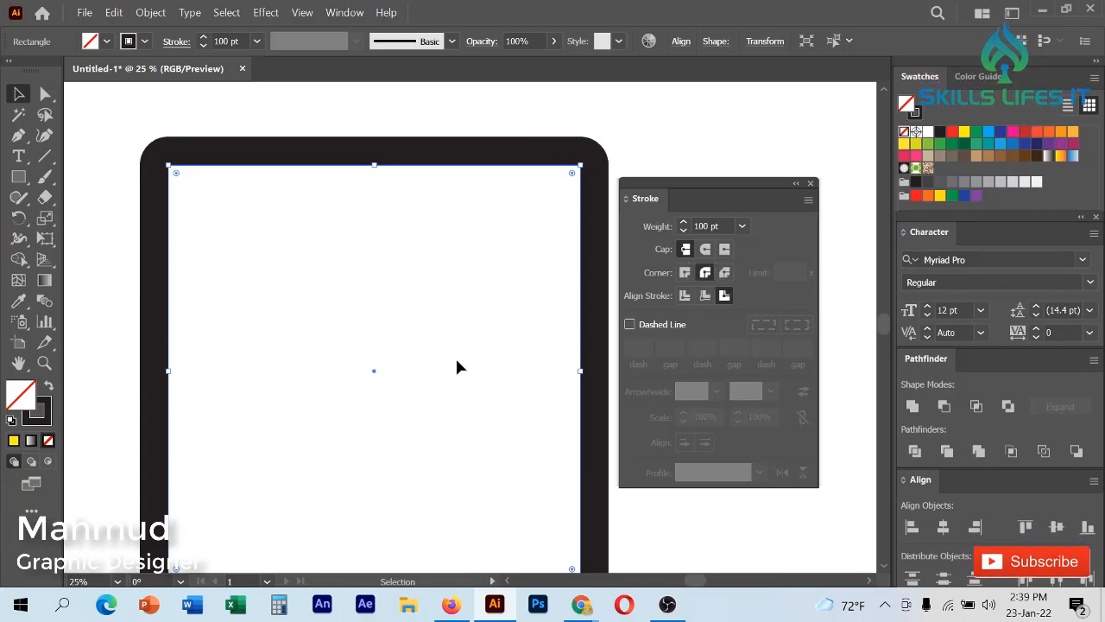
click(685, 273)
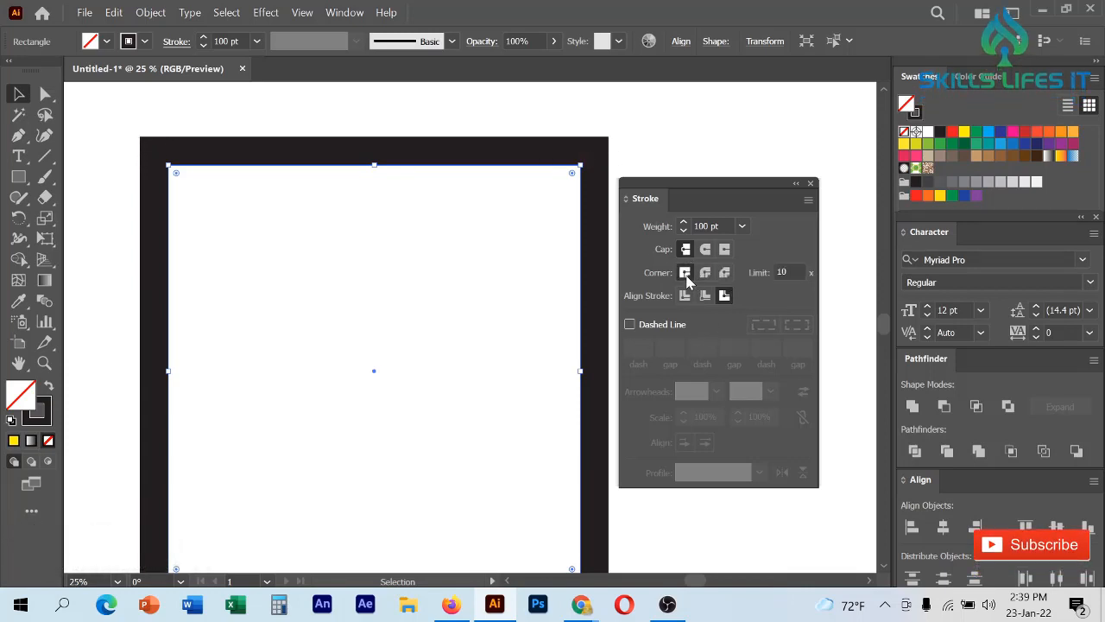
key(ctrl+minus)
key(ctrl+minus)
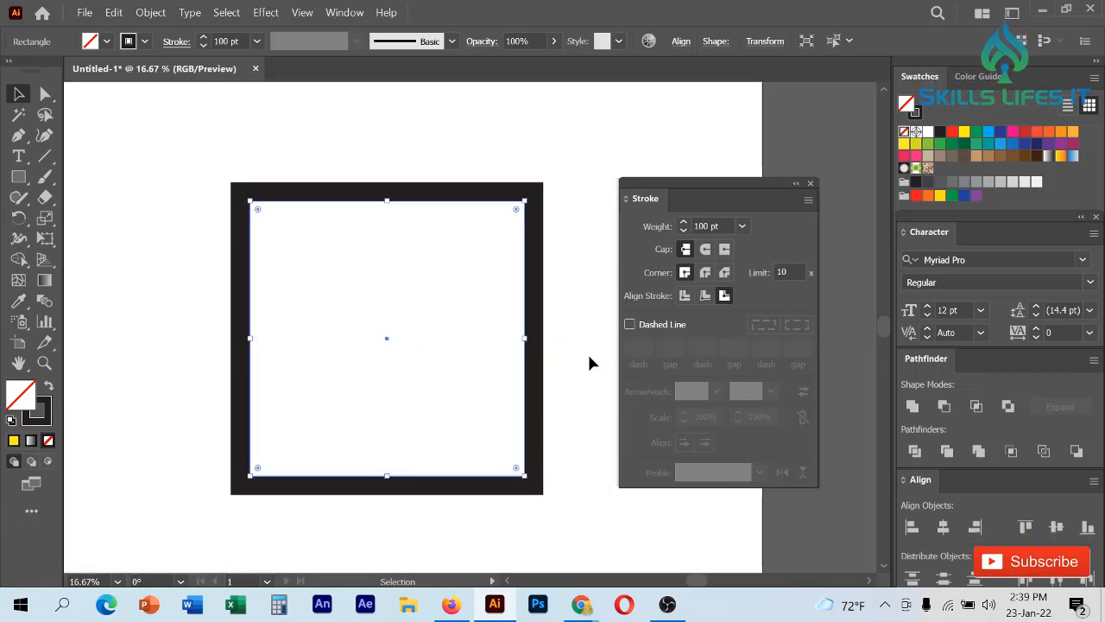
click(685, 296)
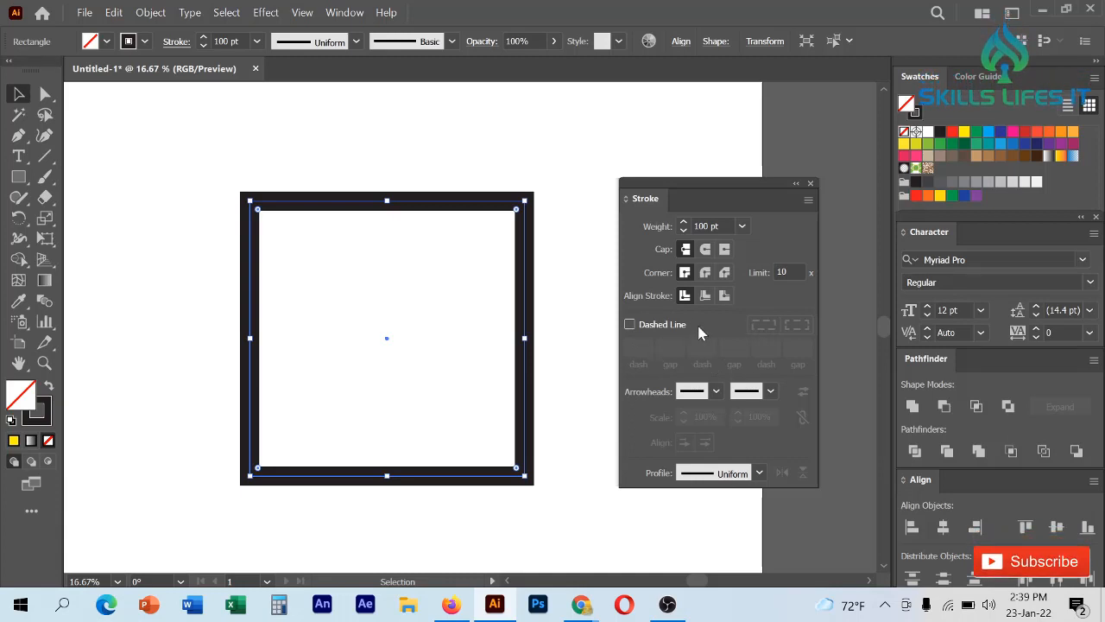
Step: Turn on Dashed Line for the square's stroke with a 17 pt dash
click(630, 325)
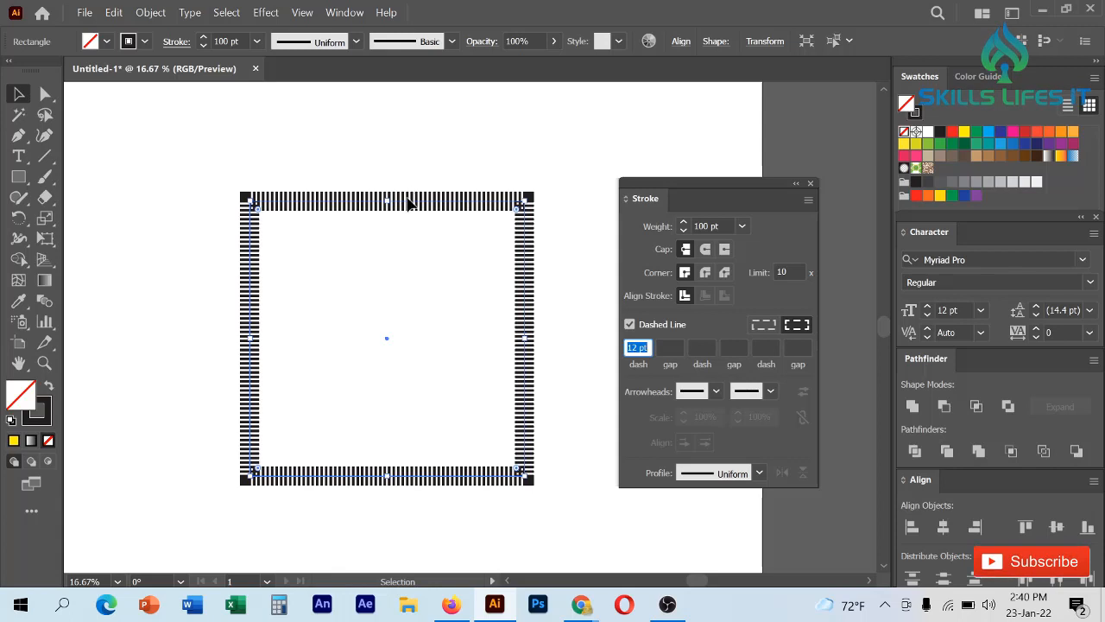
text(17)
key(Return)
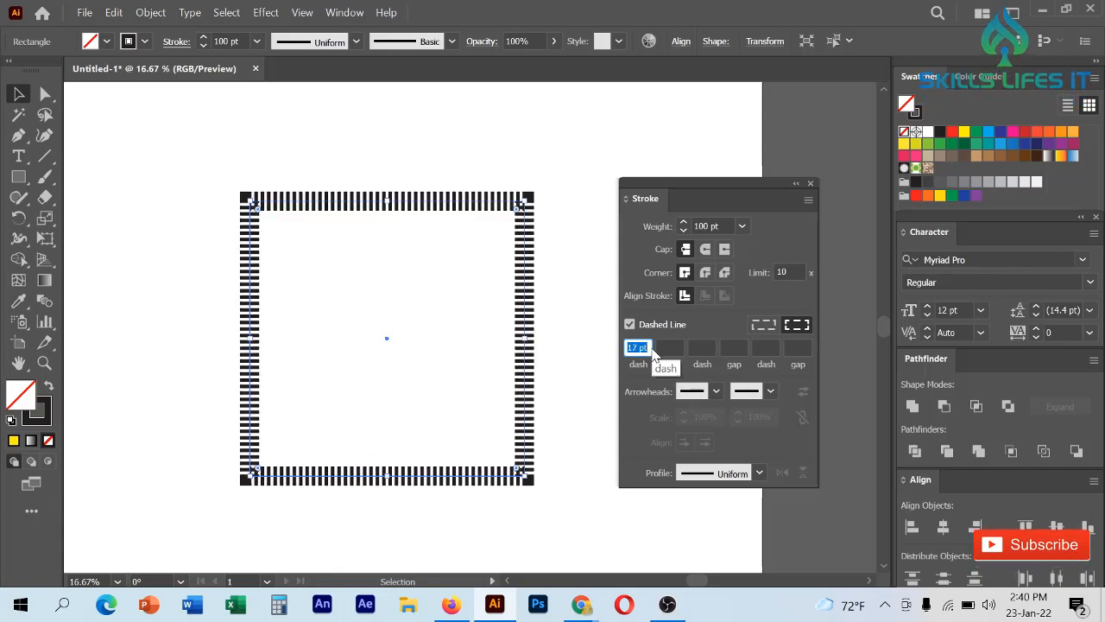
Step: Gradually increase the stroke's dash length to about 100 pt
scroll(653, 354, up, 20)
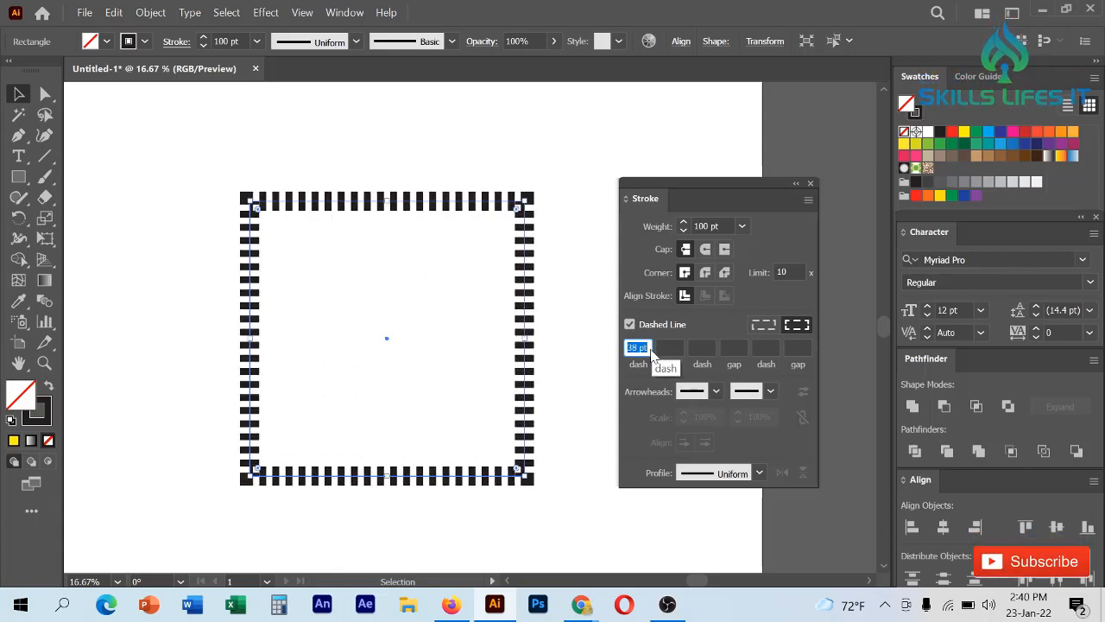
scroll(652, 353, up, 20)
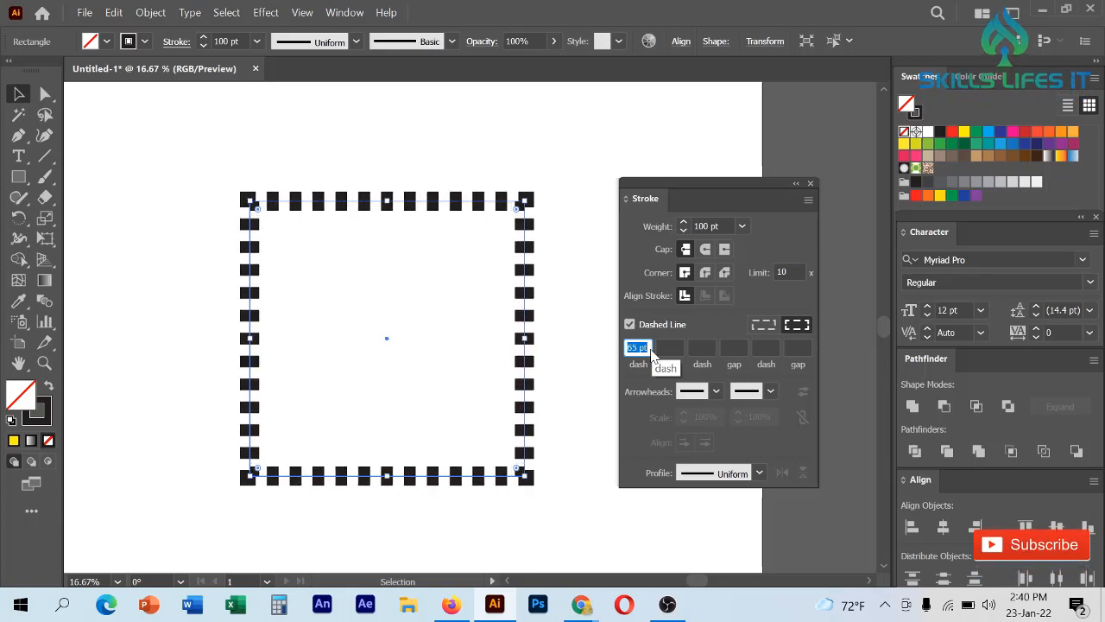
scroll(652, 351, up, 7)
scroll(649, 347, up, 6)
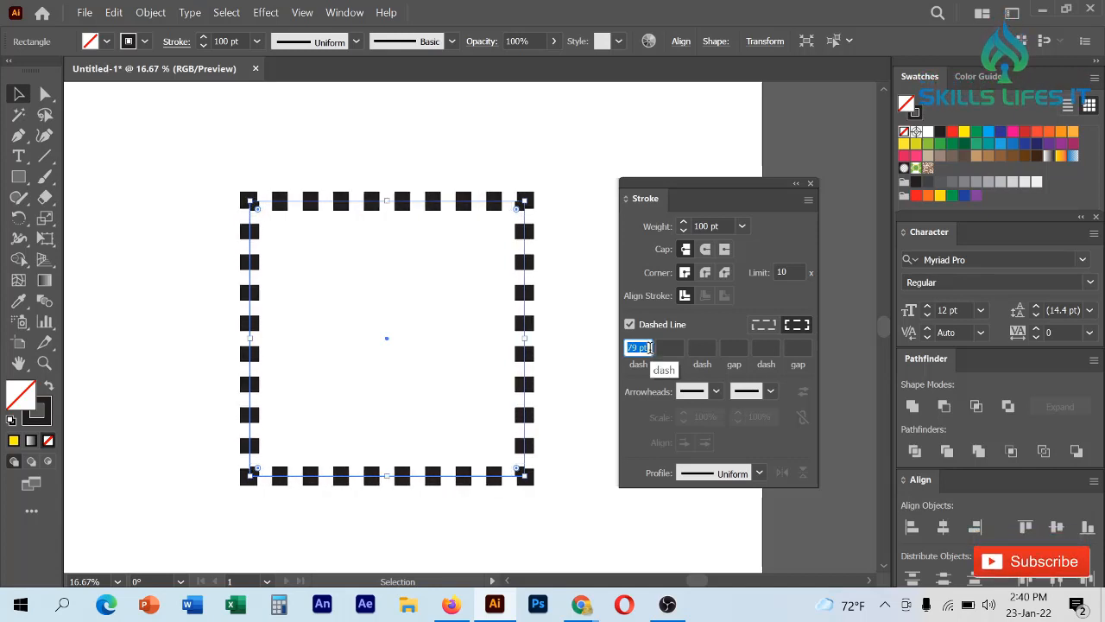
scroll(649, 347, up, 5)
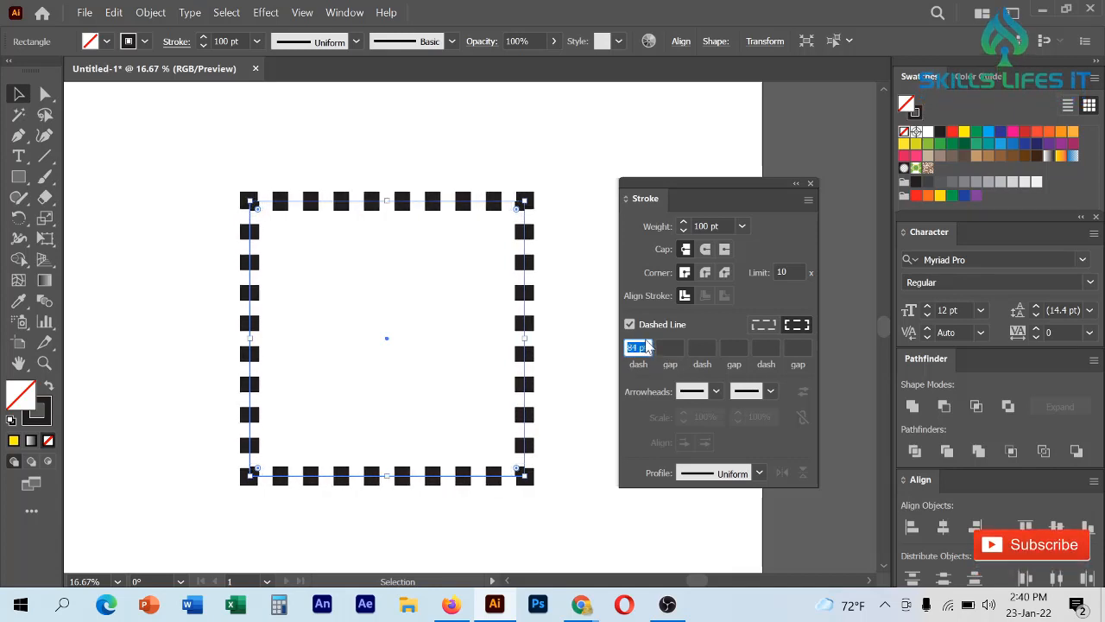
scroll(649, 348, up, 12)
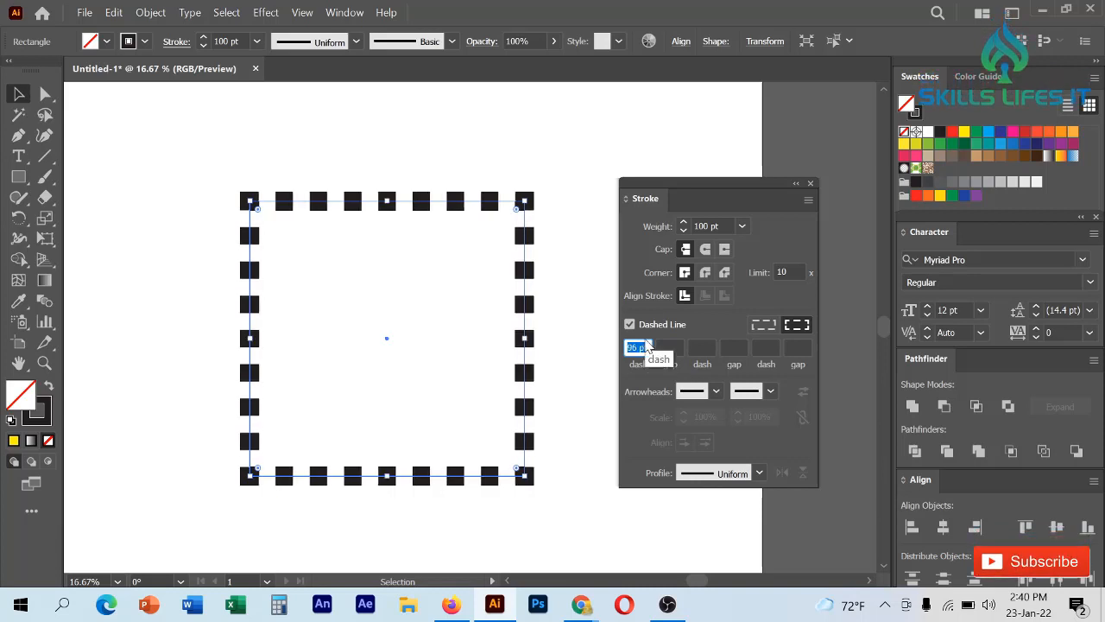
scroll(641, 347, up, 4)
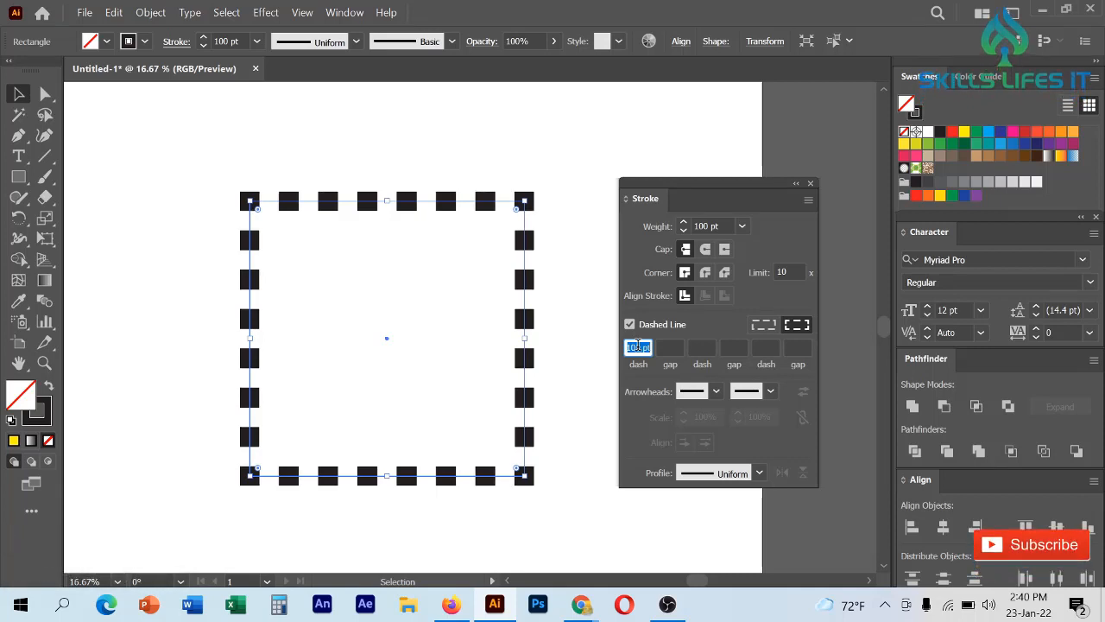
Step: Reduce the stroke's dash length to 92 pt and 78 pt, and continue down to 36 pt
text(92)
key(Return)
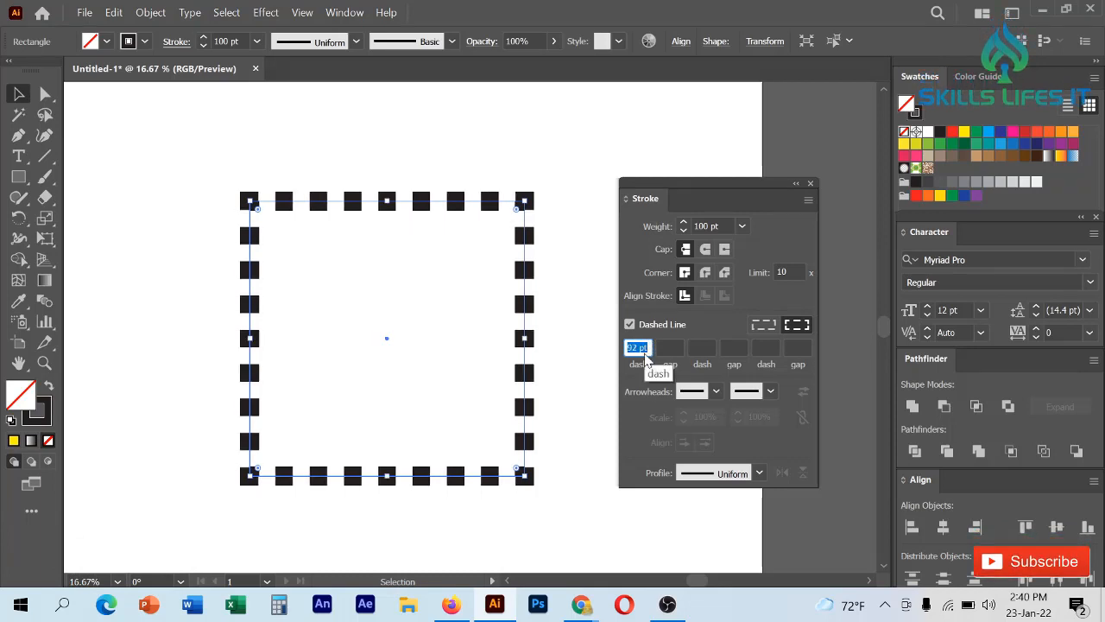
text(78)
key(Return)
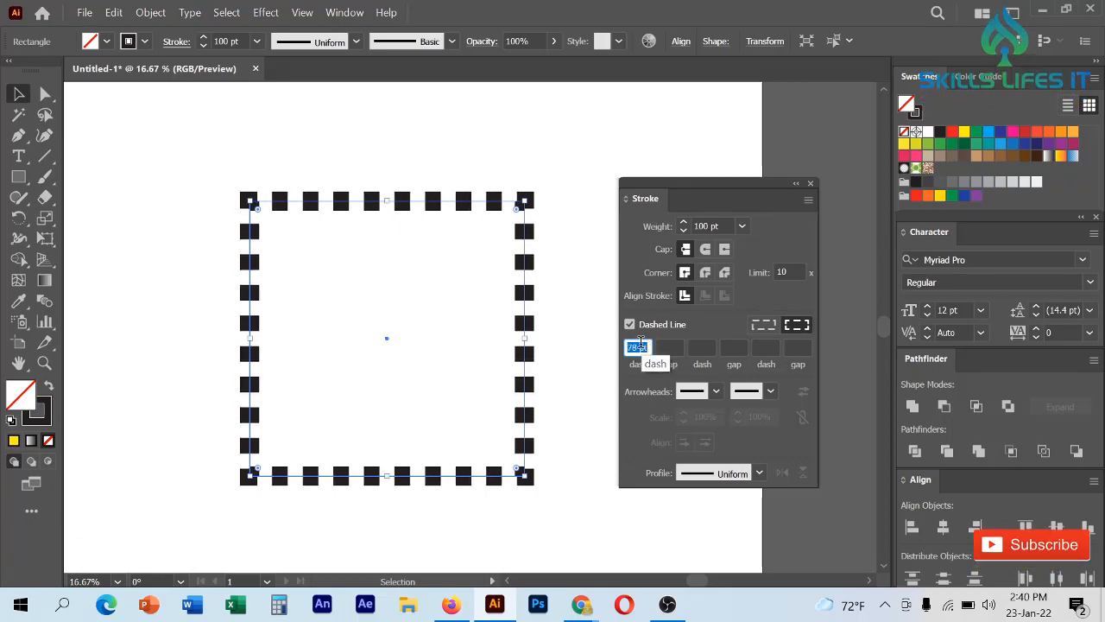
scroll(642, 343, down, 20)
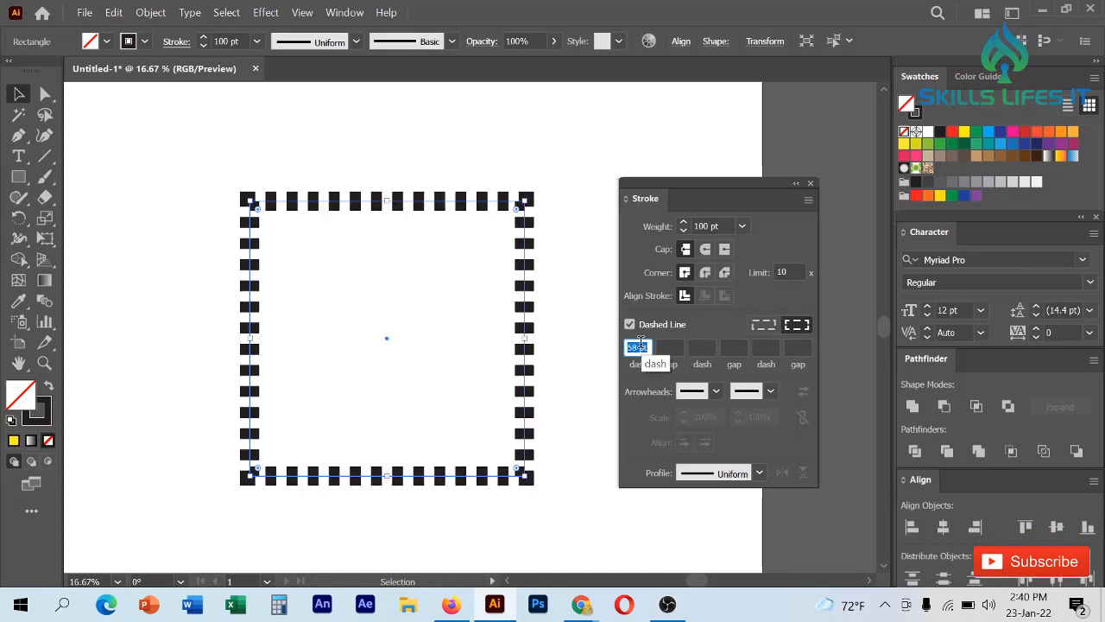
scroll(642, 343, down, 20)
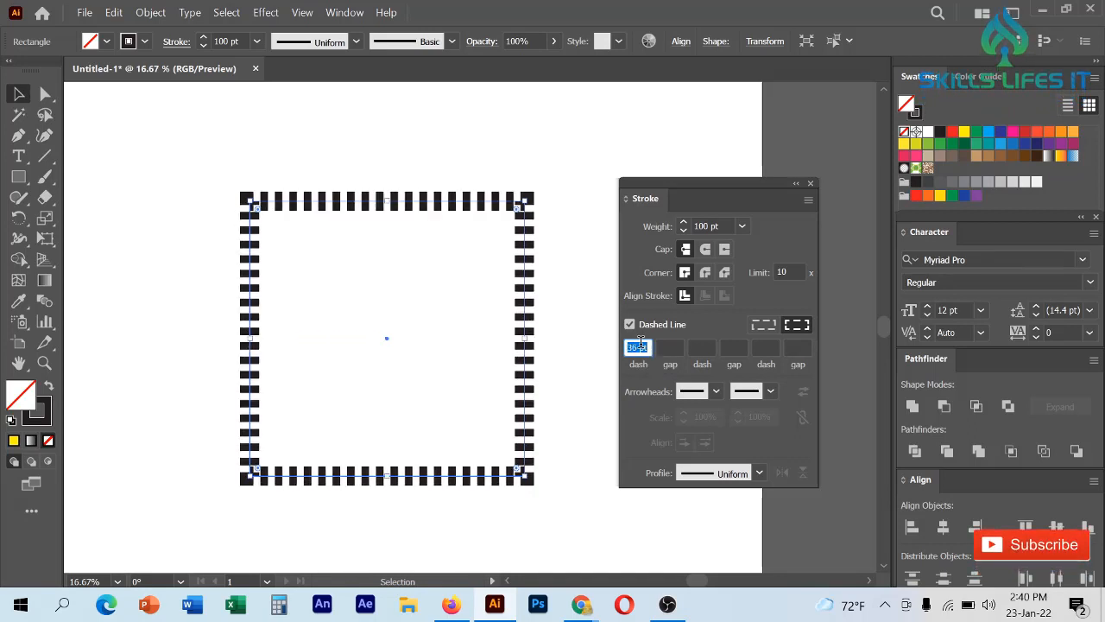
Step: Reduce the stroke's dash length to 22 pt and 11 pt, and continue down to 3 pt
scroll(640, 342, down, 14)
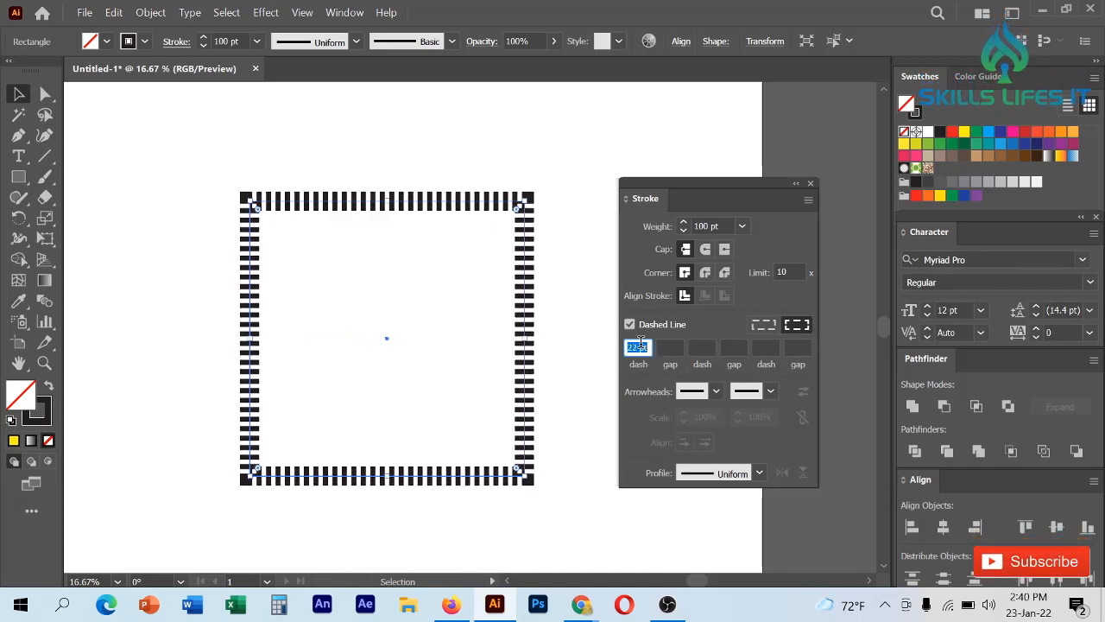
scroll(640, 341, down, 11)
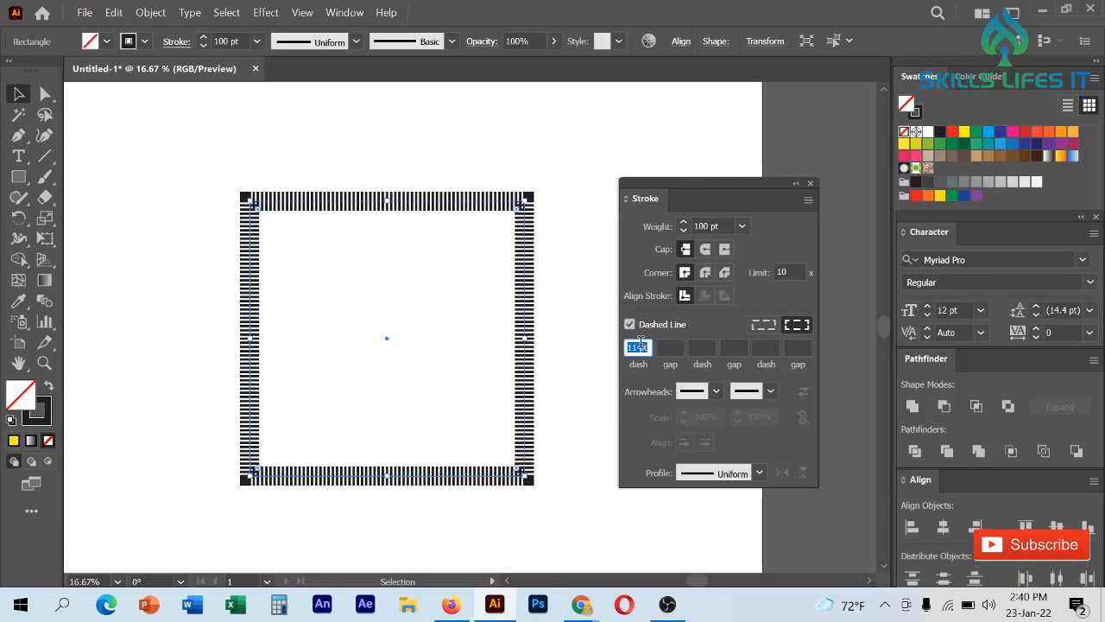
scroll(640, 342, down, 9)
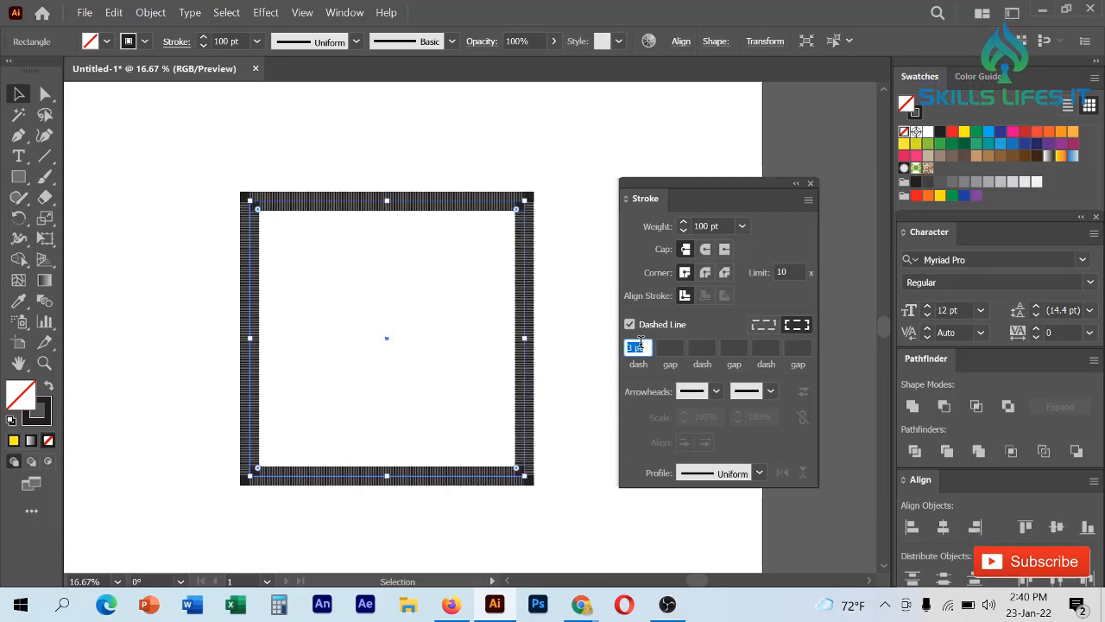
scroll(641, 343, down, 4)
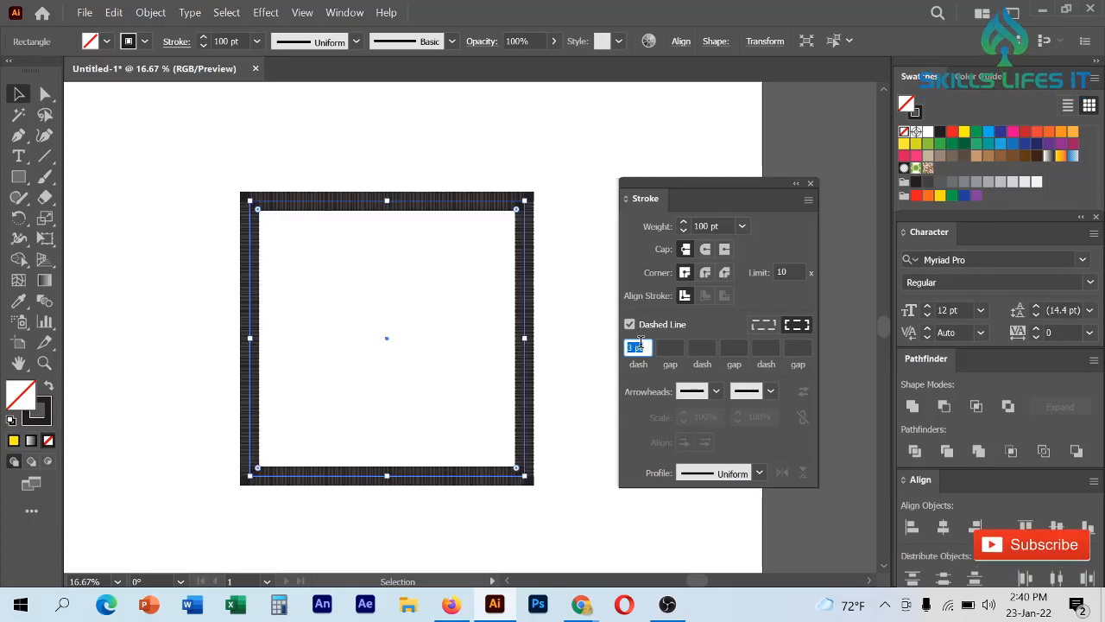
Step: Raise the stroke's dash length to 14 pt and 23 pt, and bring it back down to 15 pt
scroll(640, 342, up, 13)
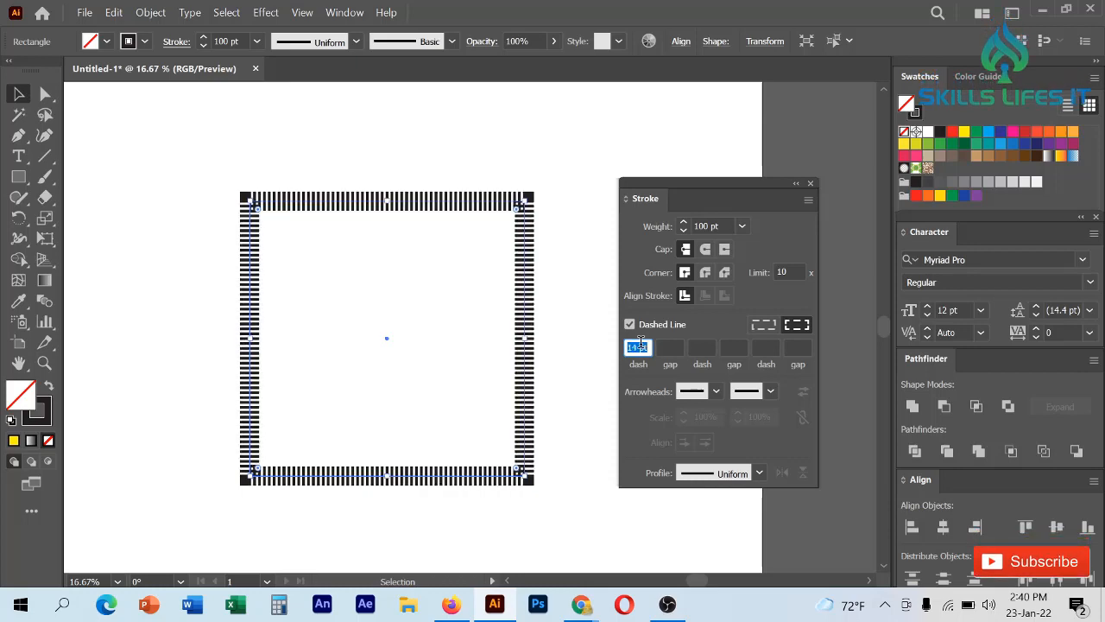
scroll(639, 343, up, 9)
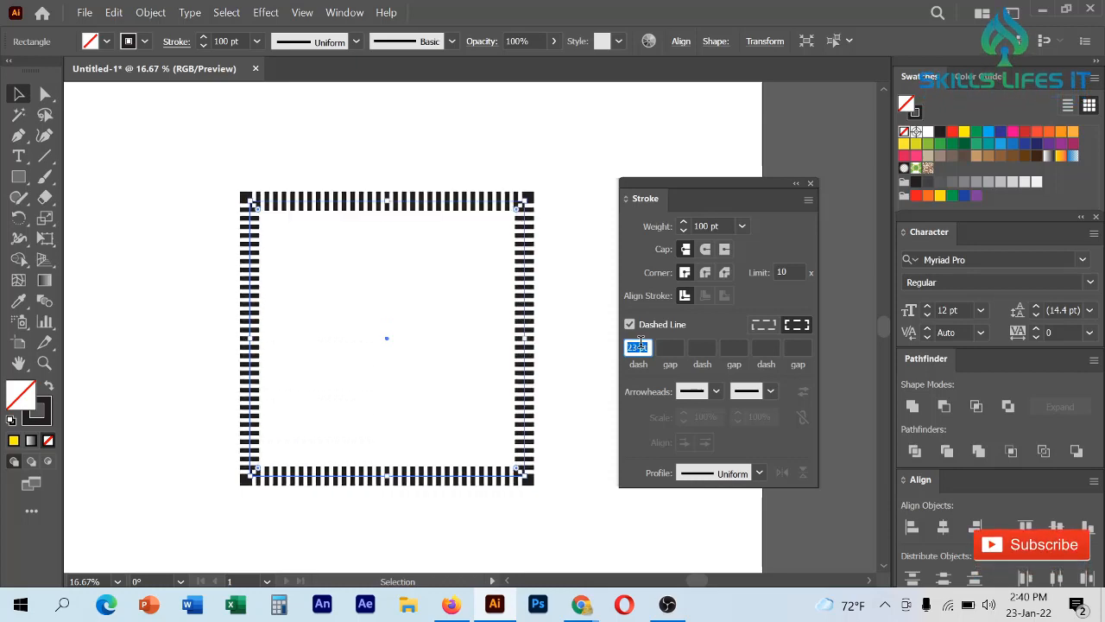
scroll(640, 343, down, 7)
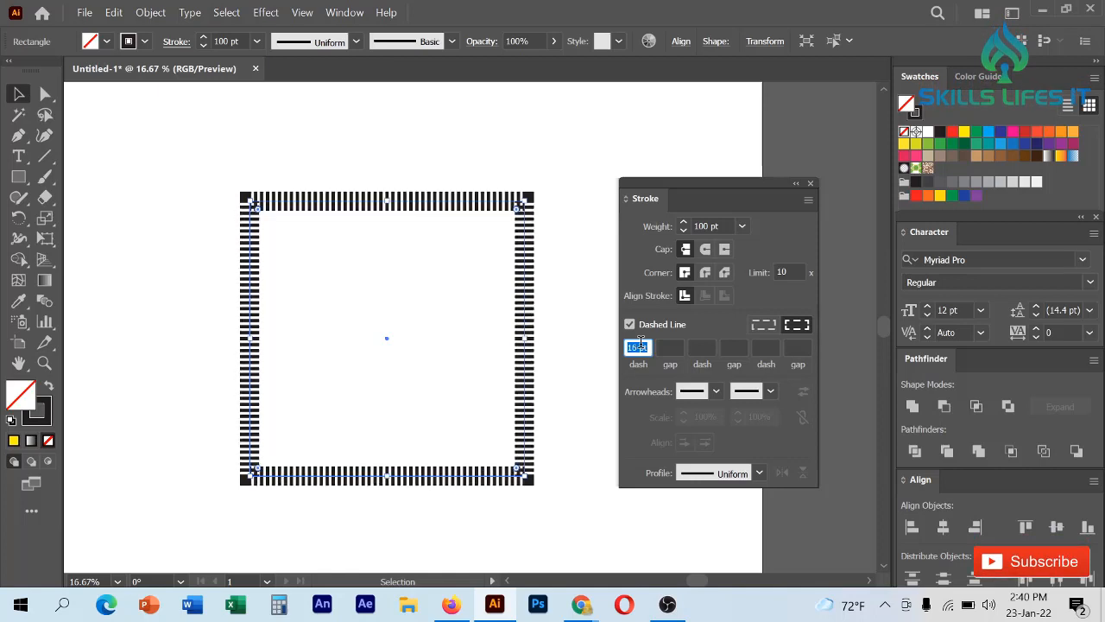
scroll(640, 342, up, 1)
scroll(639, 342, down, 2)
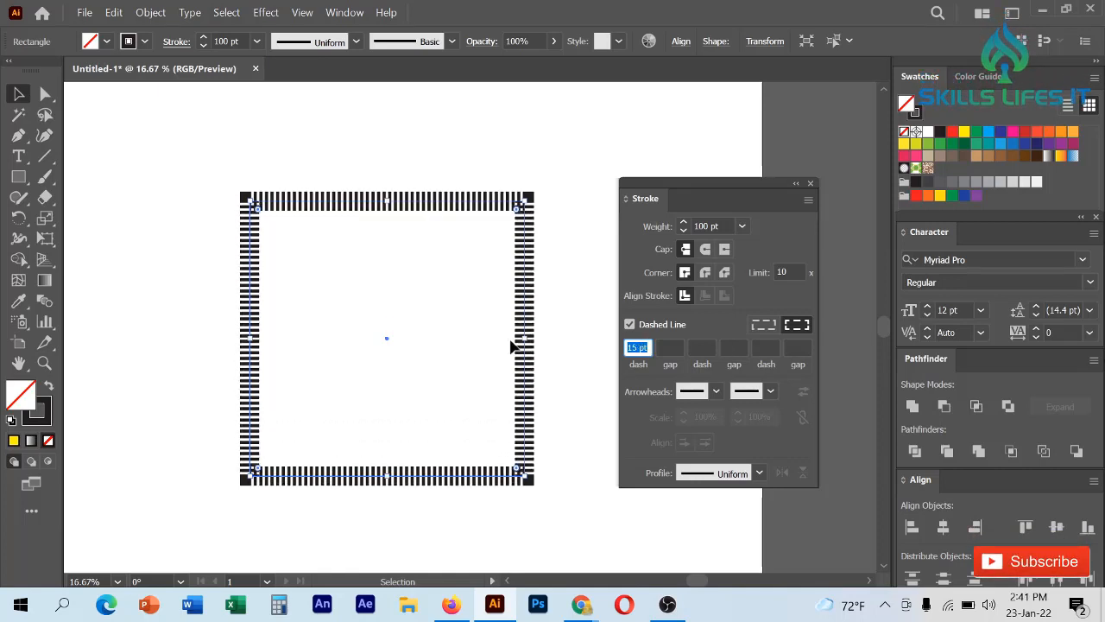
Step: Move the Stroke panel clear of the artboard and marquee-select the whole dashed square
scroll(540, 369, down, 2)
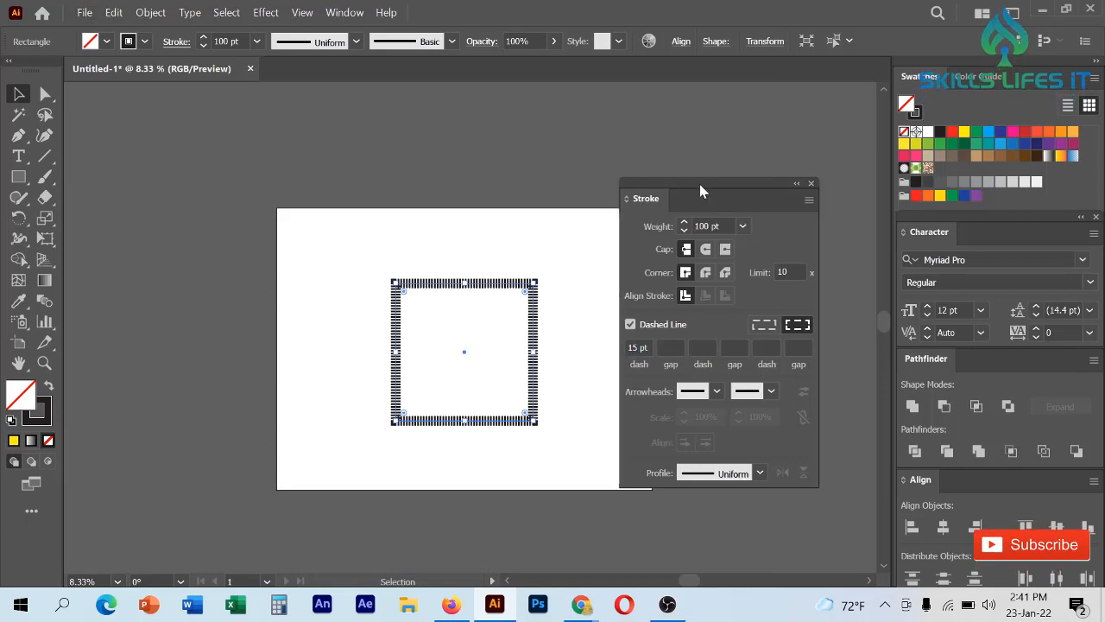
drag(696, 187, 751, 192)
scroll(615, 388, up, 1)
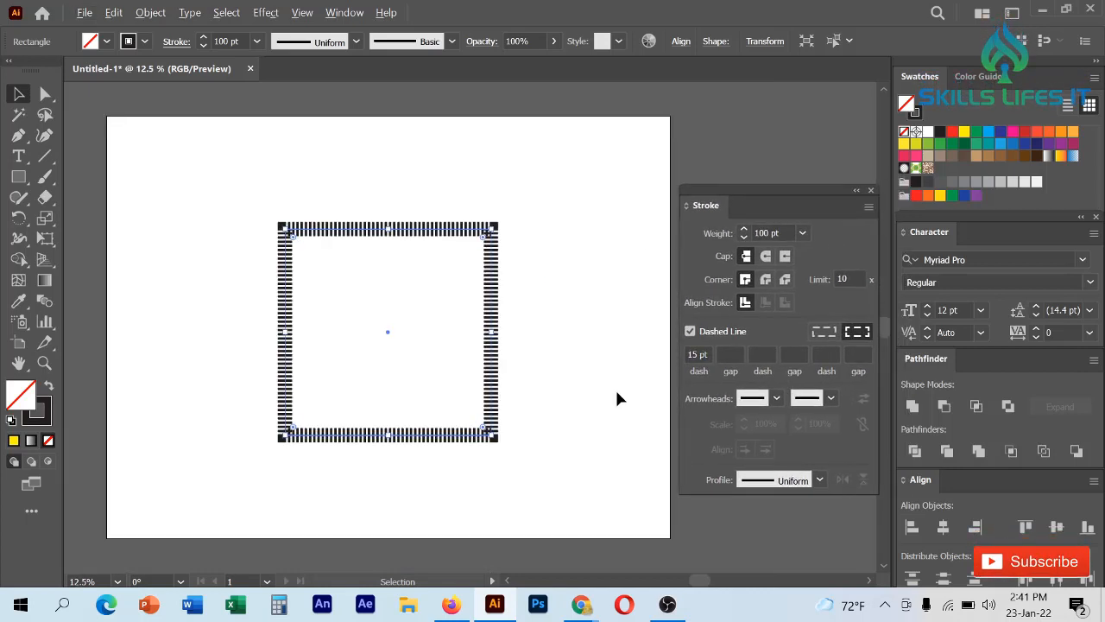
scroll(610, 383, down, 1)
scroll(612, 388, up, 1)
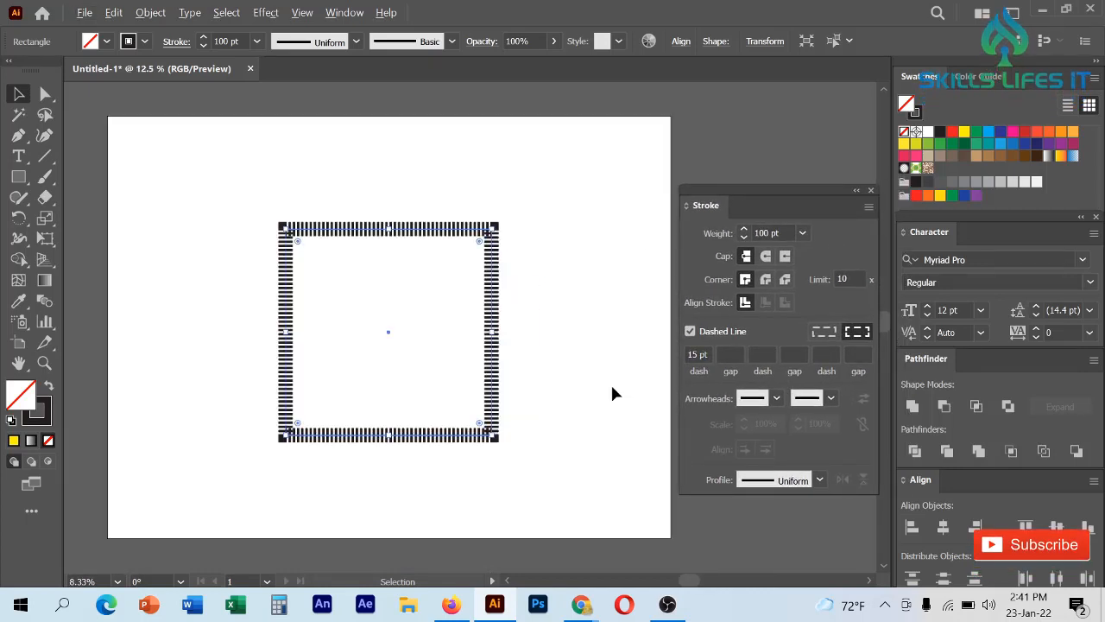
scroll(612, 388, down, 1)
drag(320, 257, 575, 439)
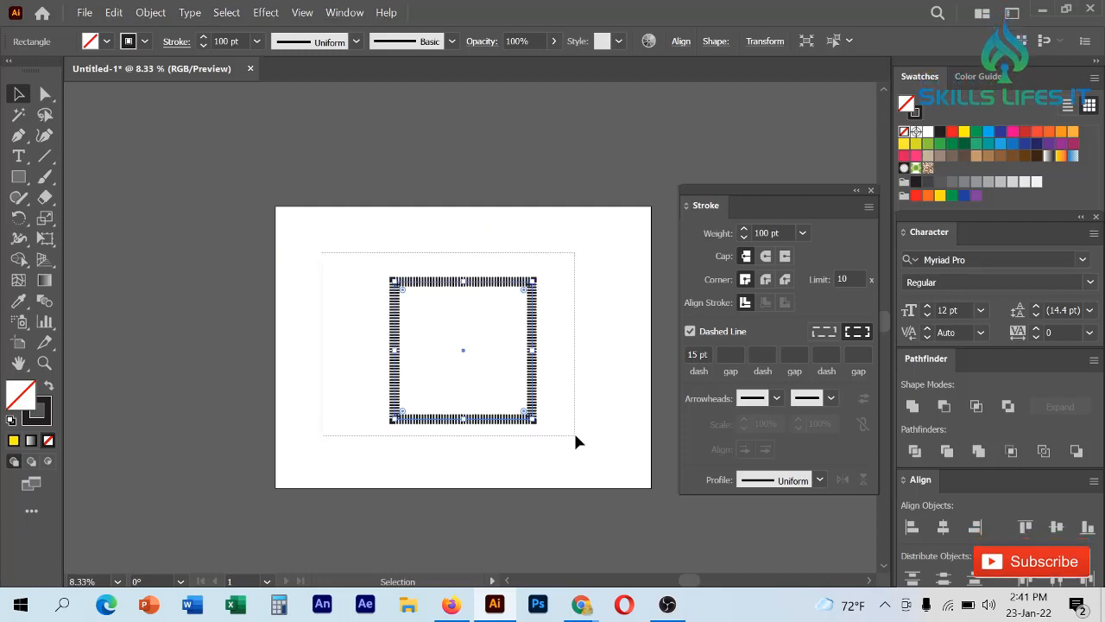